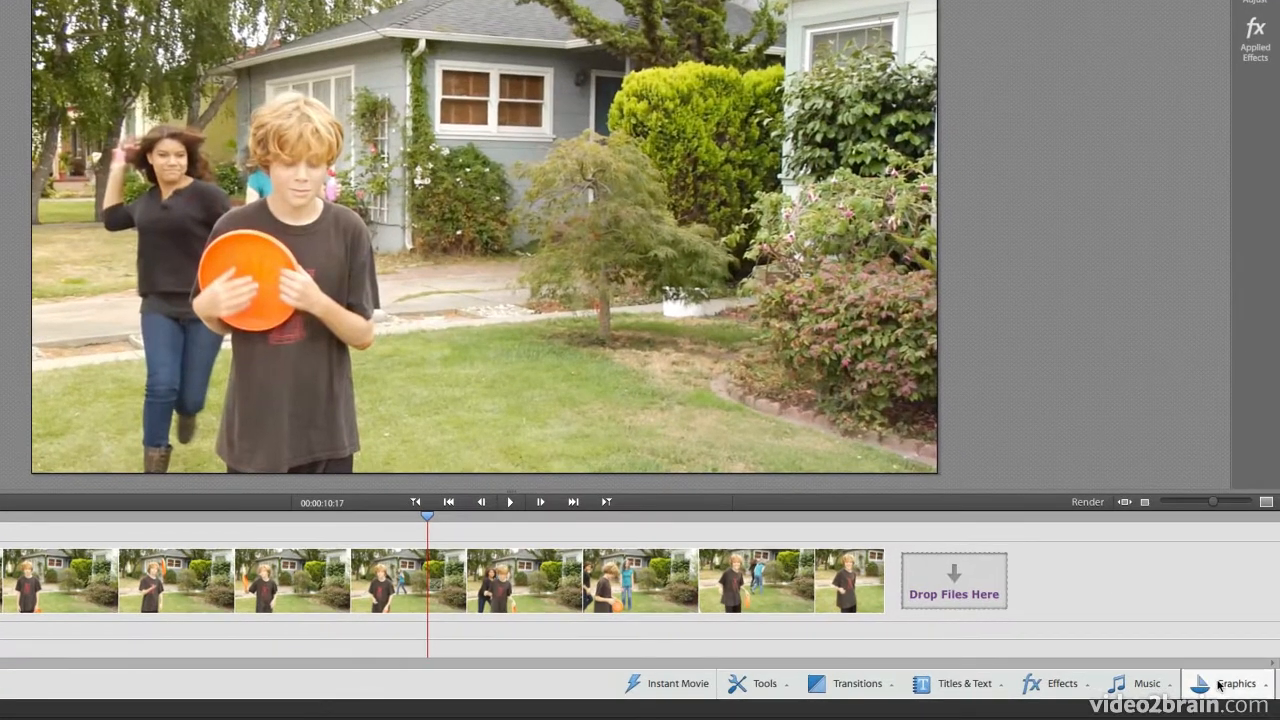
Step: Browse the graphics available in Quick view
left_click(1220, 685)
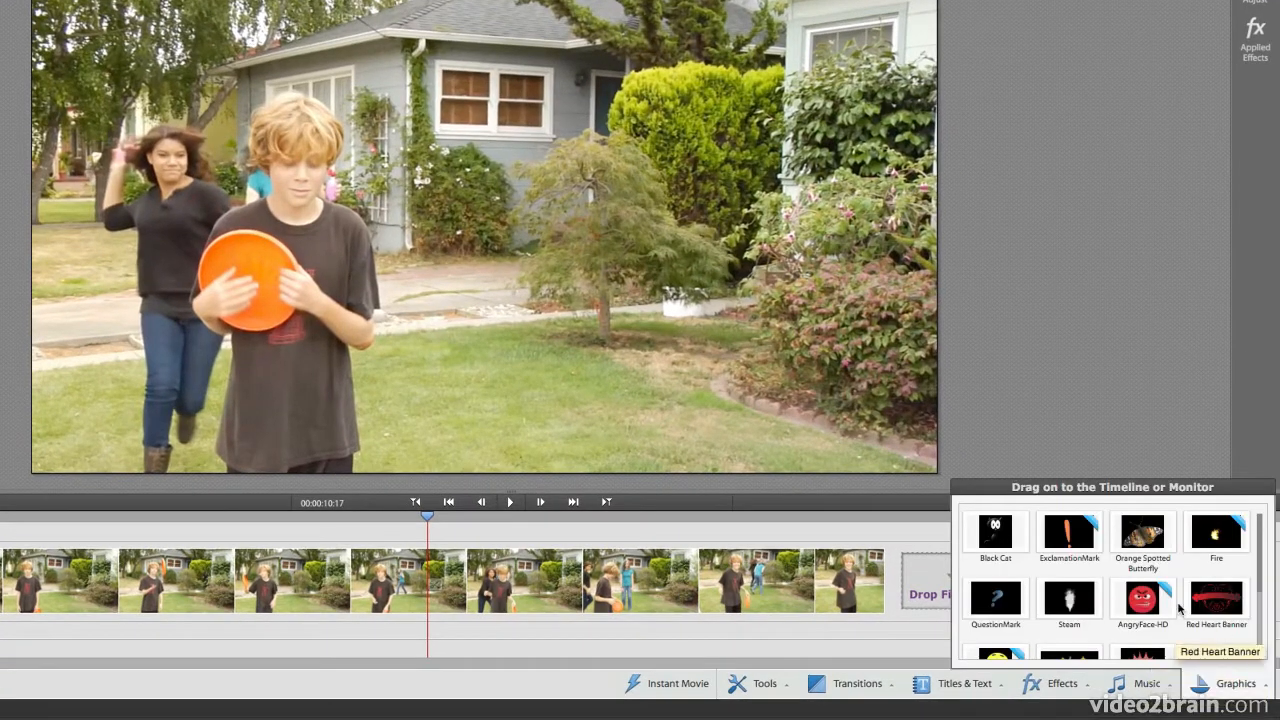
scroll(1134, 597, "down", 2)
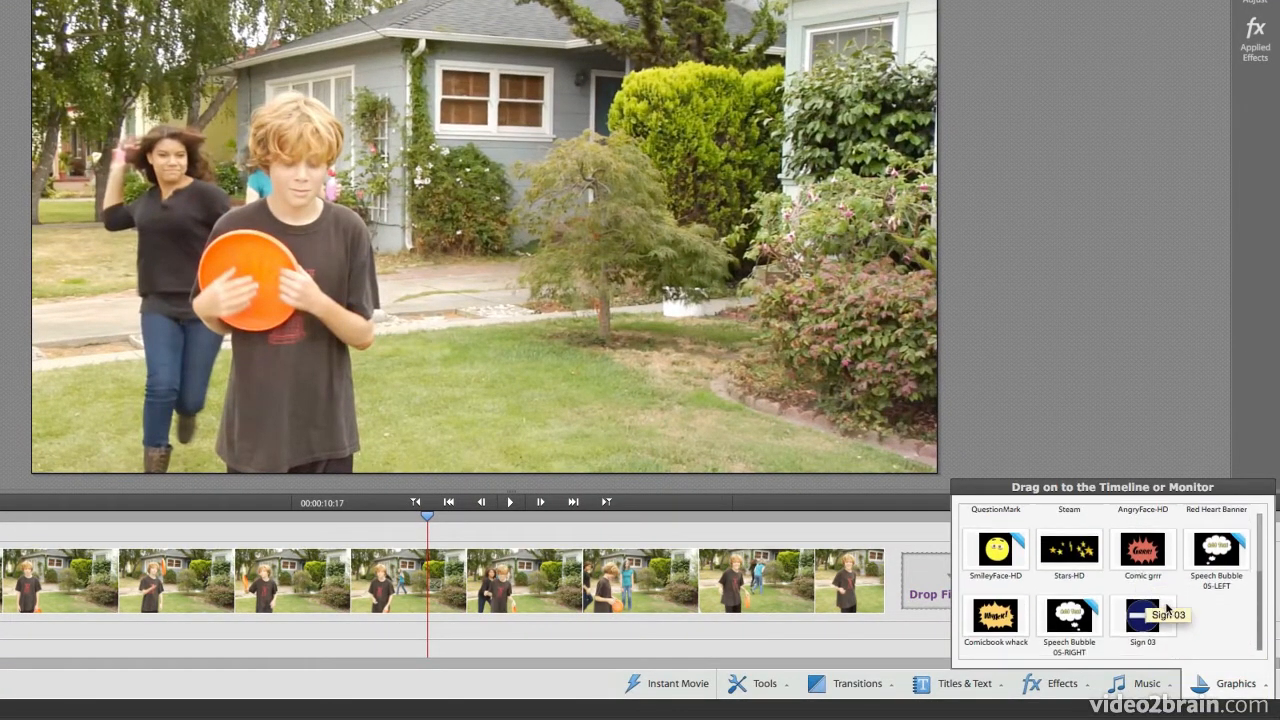
scroll(1212, 628, "up", 2)
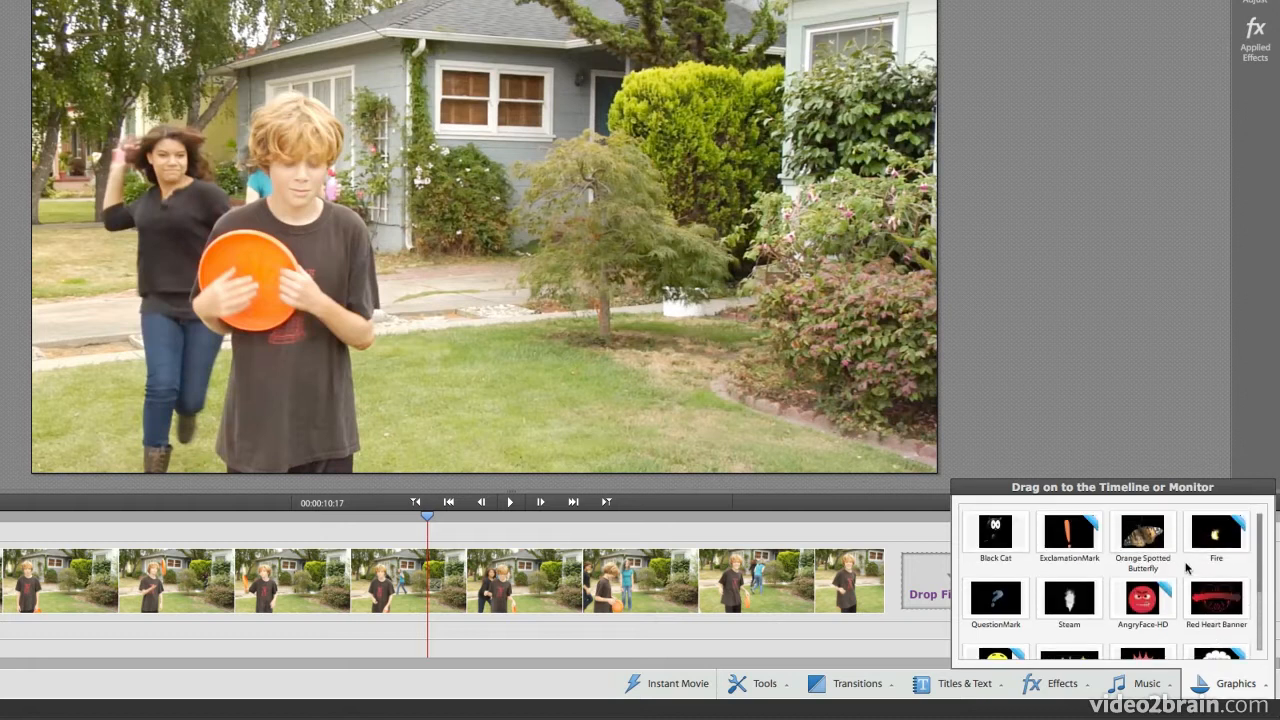
scroll(1150, 585, "down", 2)
scroll(1182, 606, "up", 2)
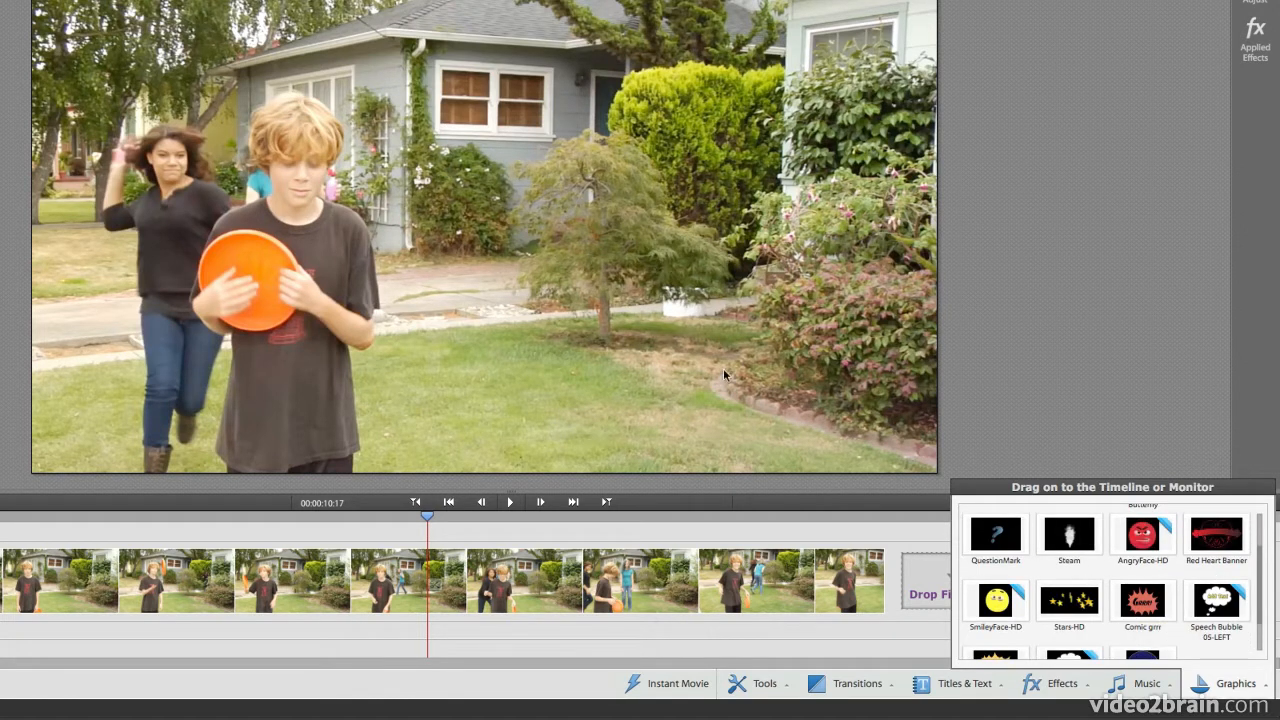
Step: Add the Comicbook whack graphic to the movie with the playhead at 00:00:11:10
left_click_drag(428, 517, 472, 520)
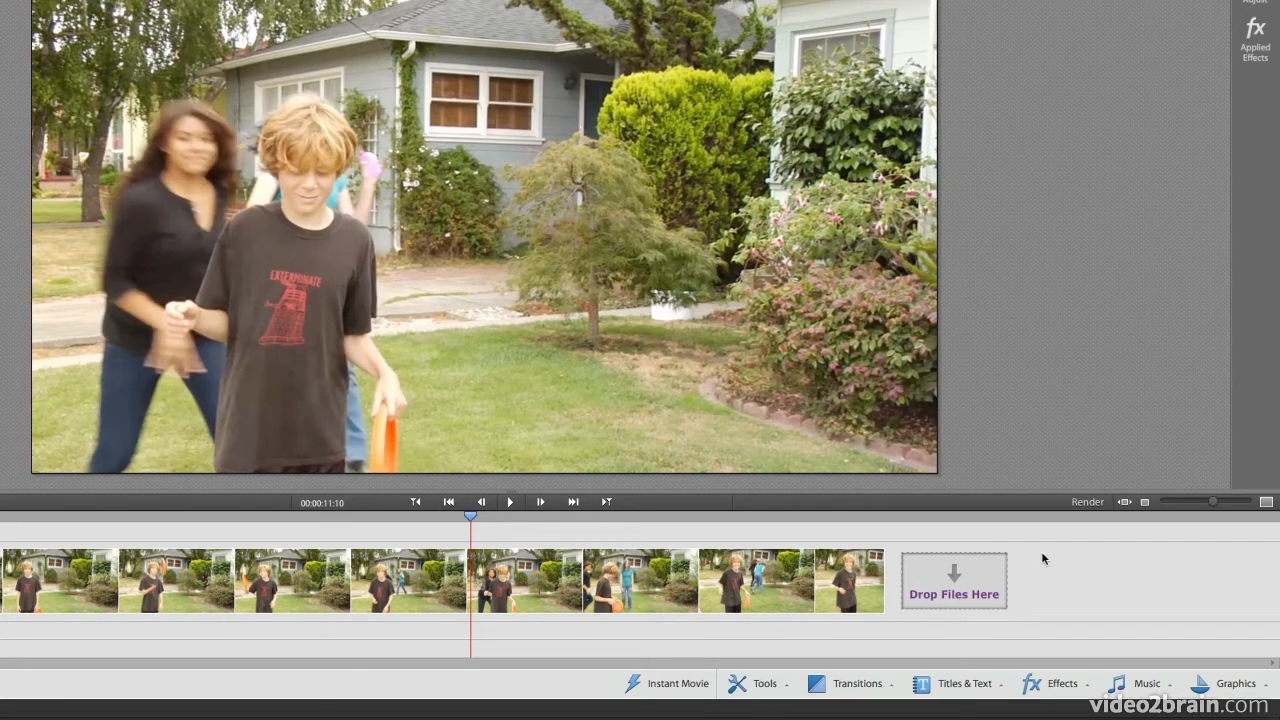
left_click(1228, 683)
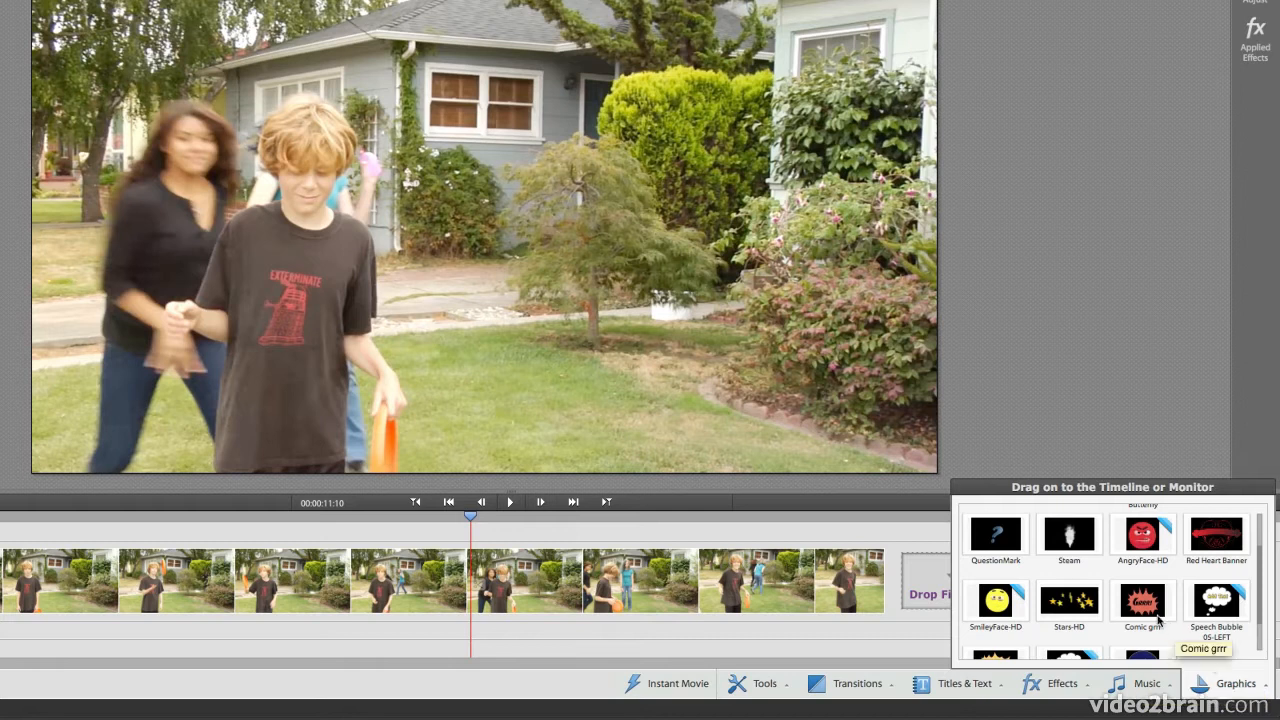
scroll(1160, 620, "down", 2)
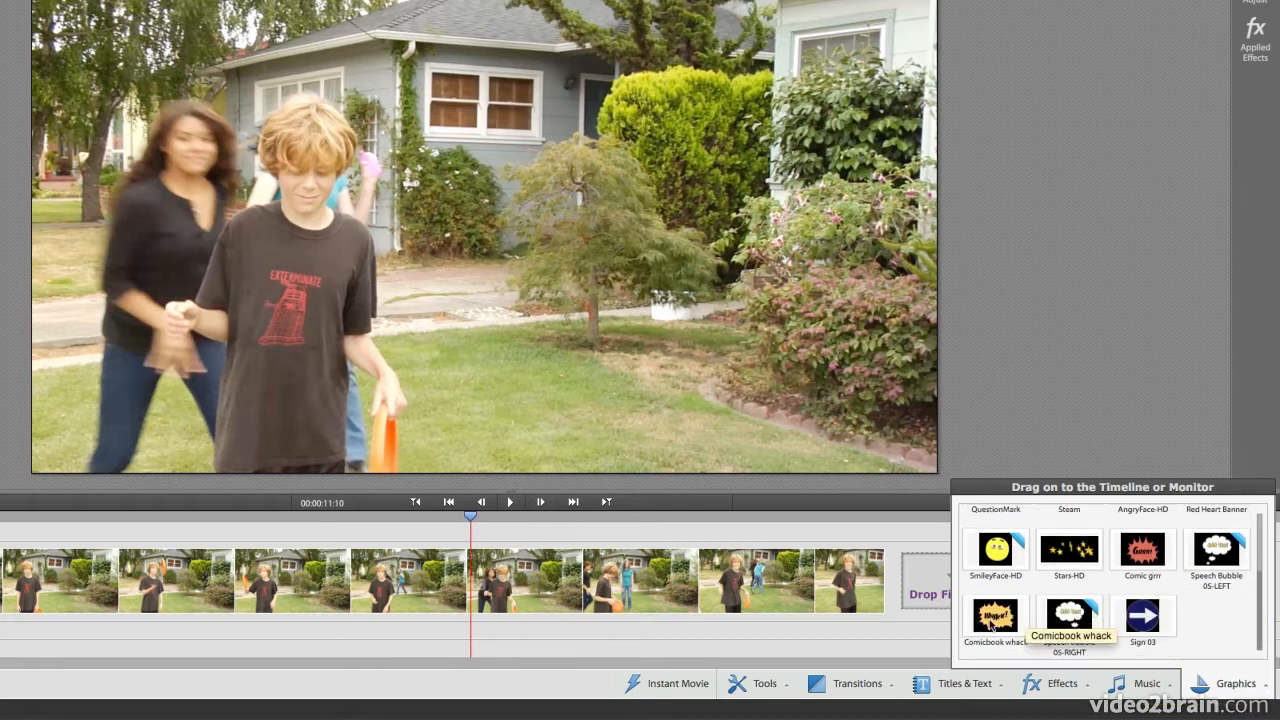
left_click_drag(996, 625, 496, 244)
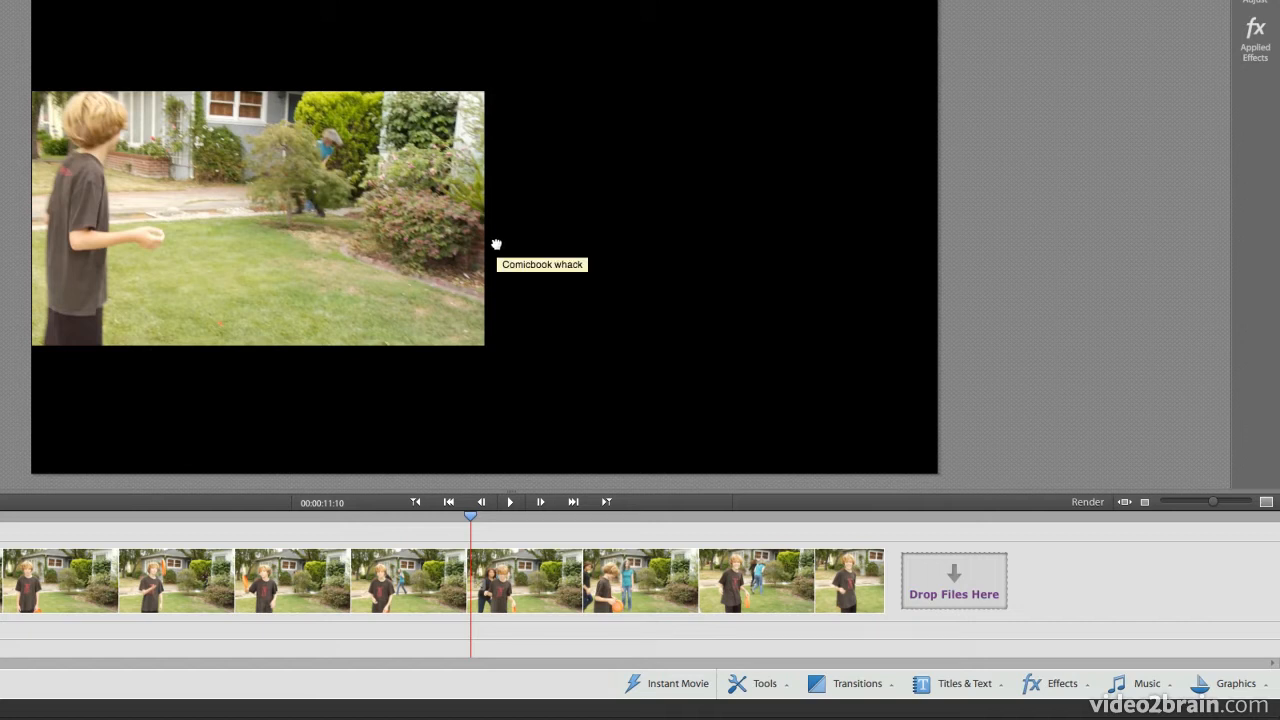
Step: Delete the Whack graphic clip from the end of the Quick view timeline
left_click_drag(465, 512, 813, 592)
left_click_drag(911, 562, 902, 574)
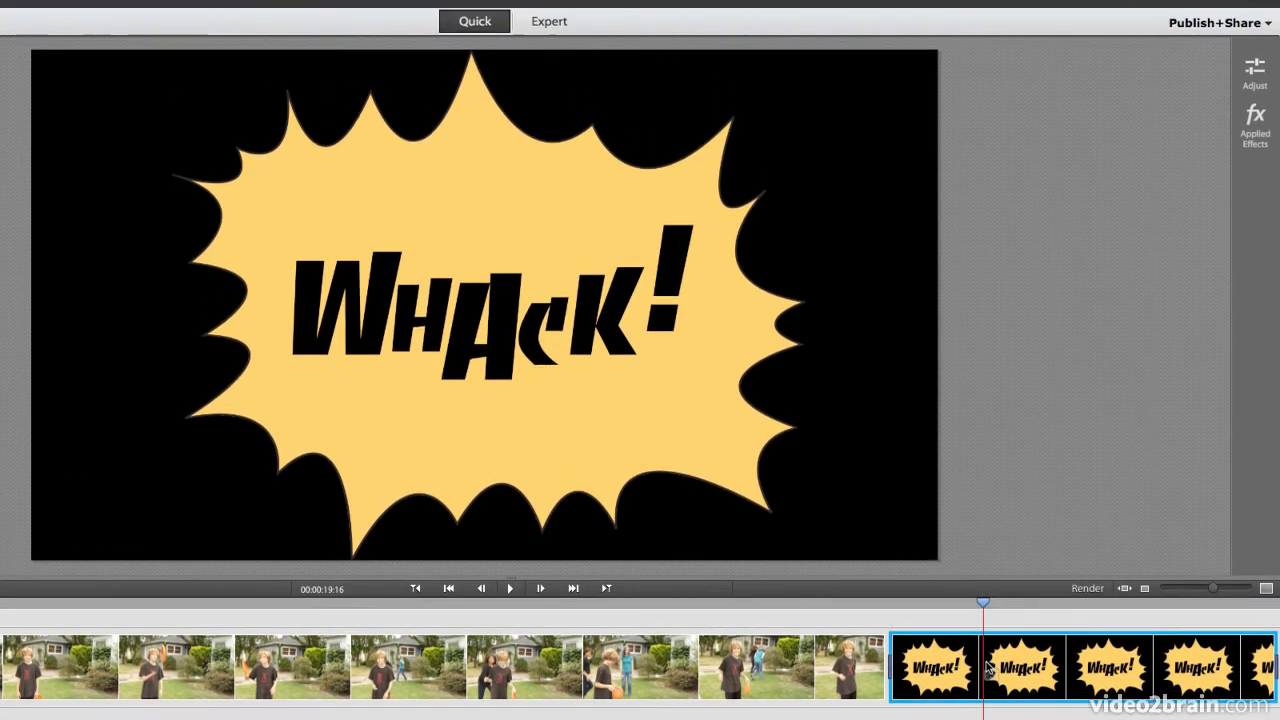
key("Delete")
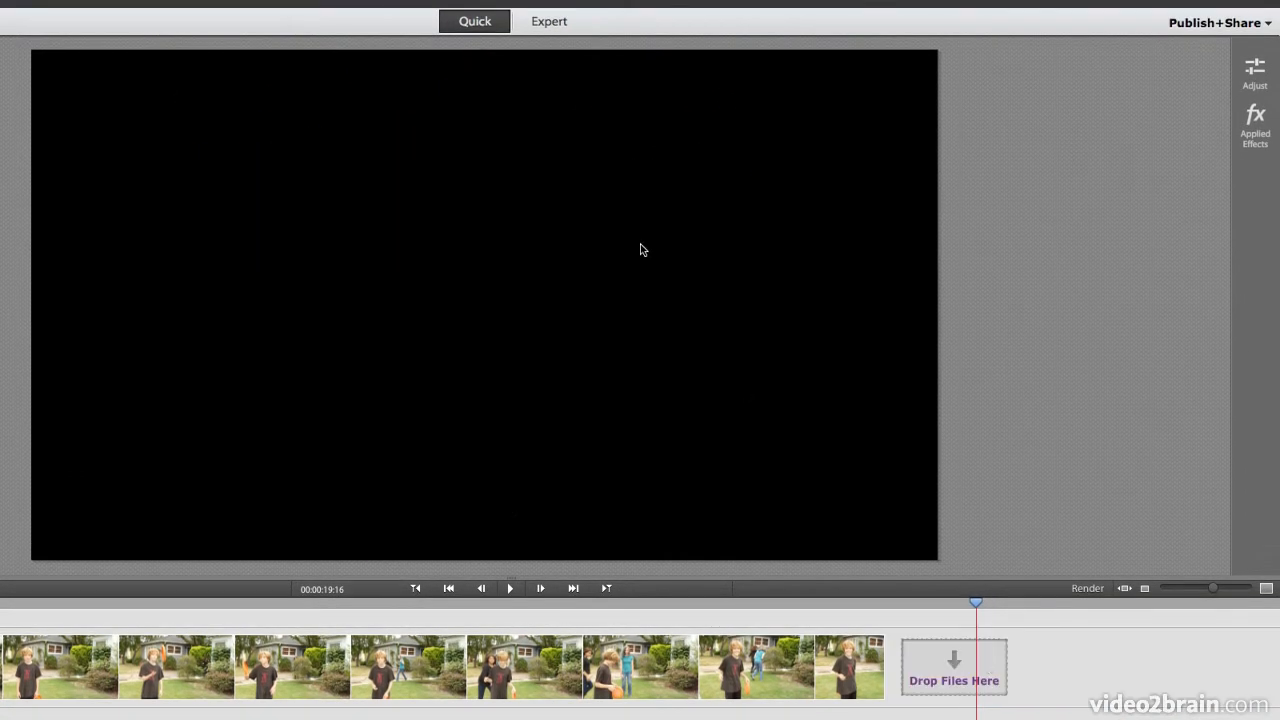
Step: Switch to Expert view and display the Costumes category of graphics
left_click(556, 26)
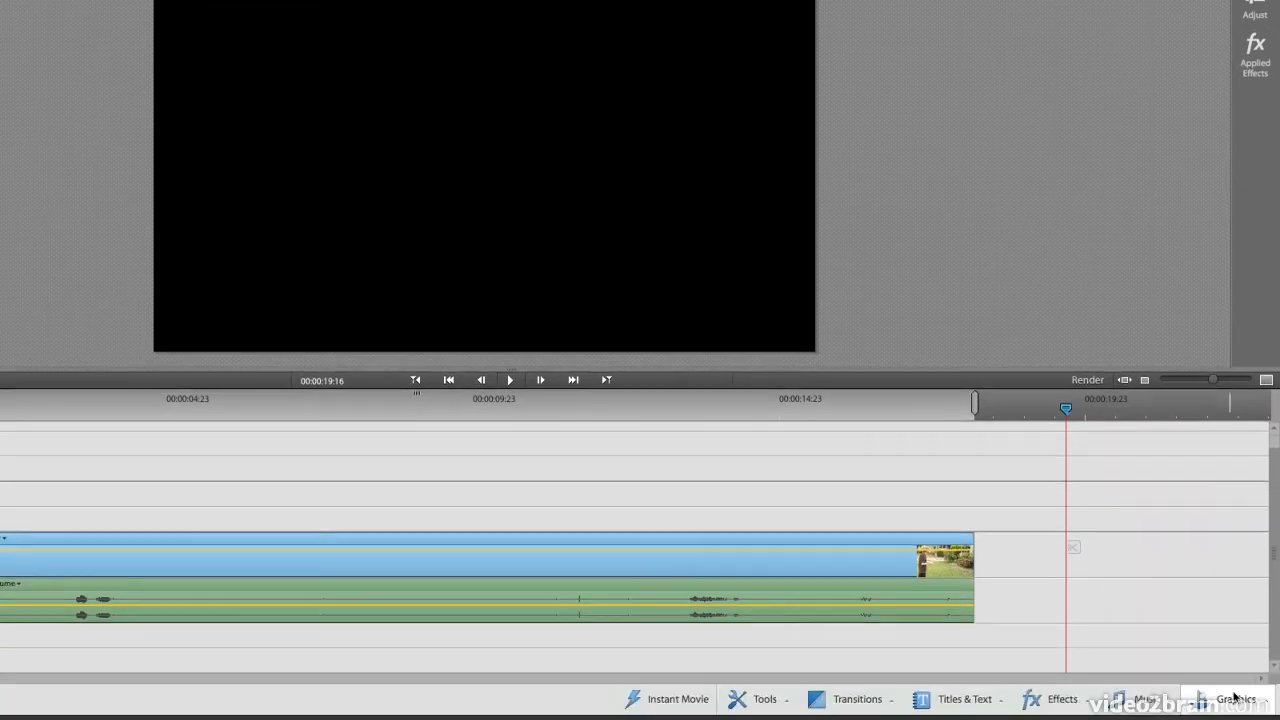
left_click(1234, 697)
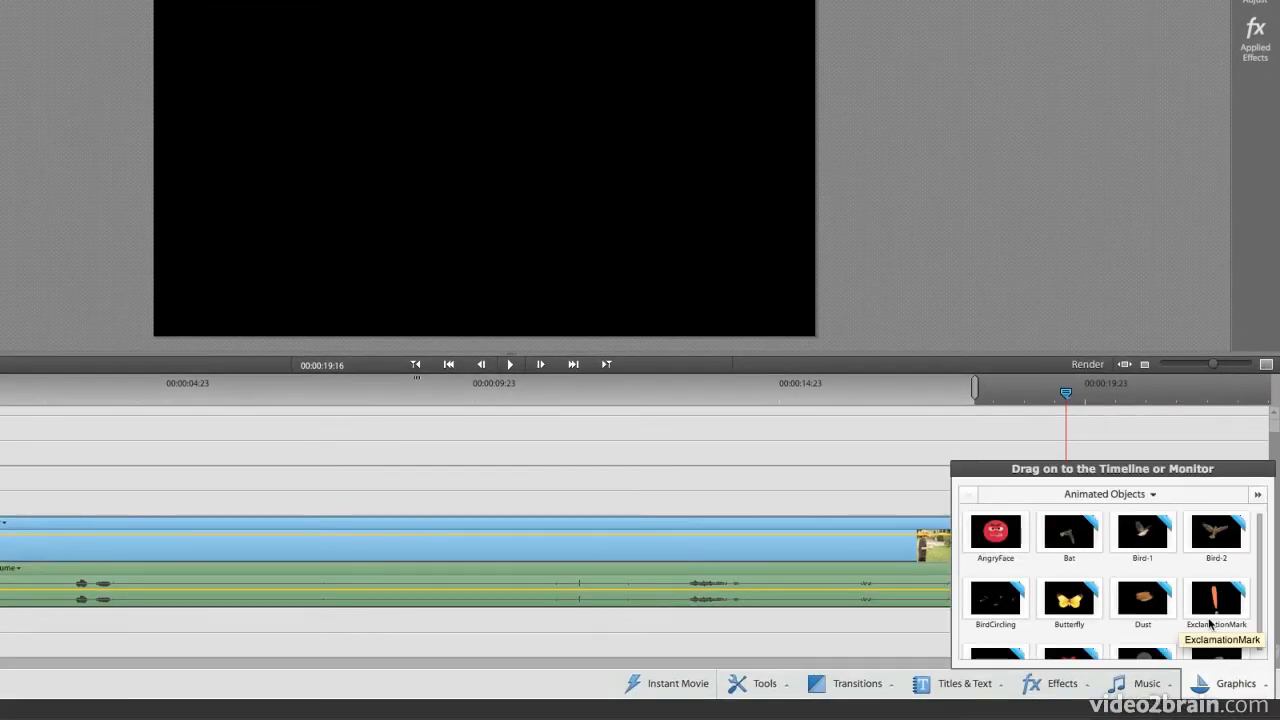
scroll(1190, 565, "down", 1)
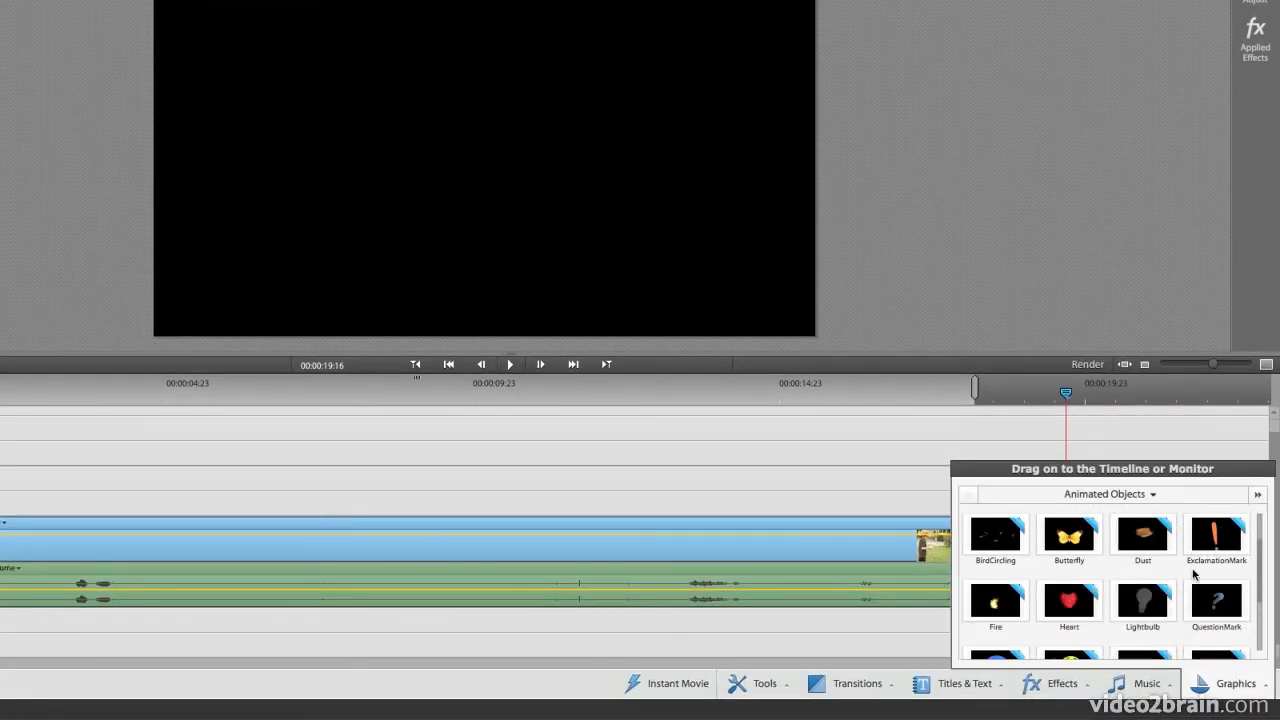
scroll(1193, 574, "down", 2)
scroll(1193, 573, "up", 3)
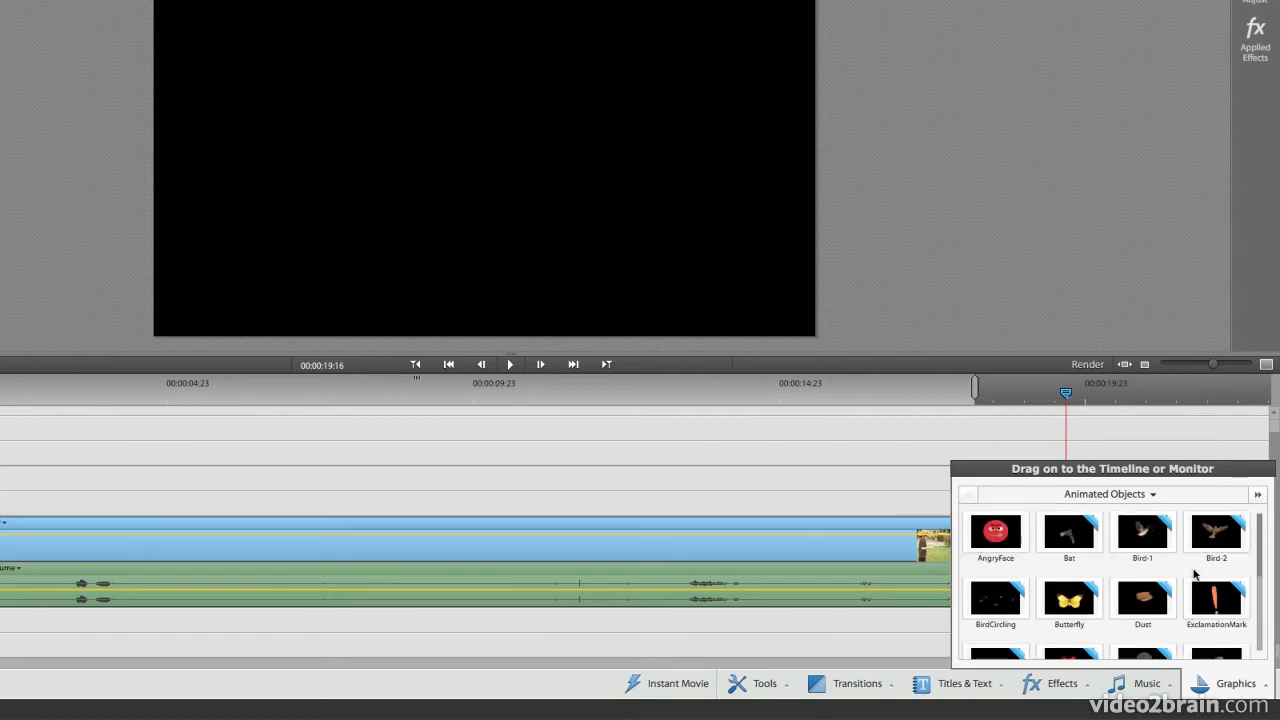
left_click(1136, 502)
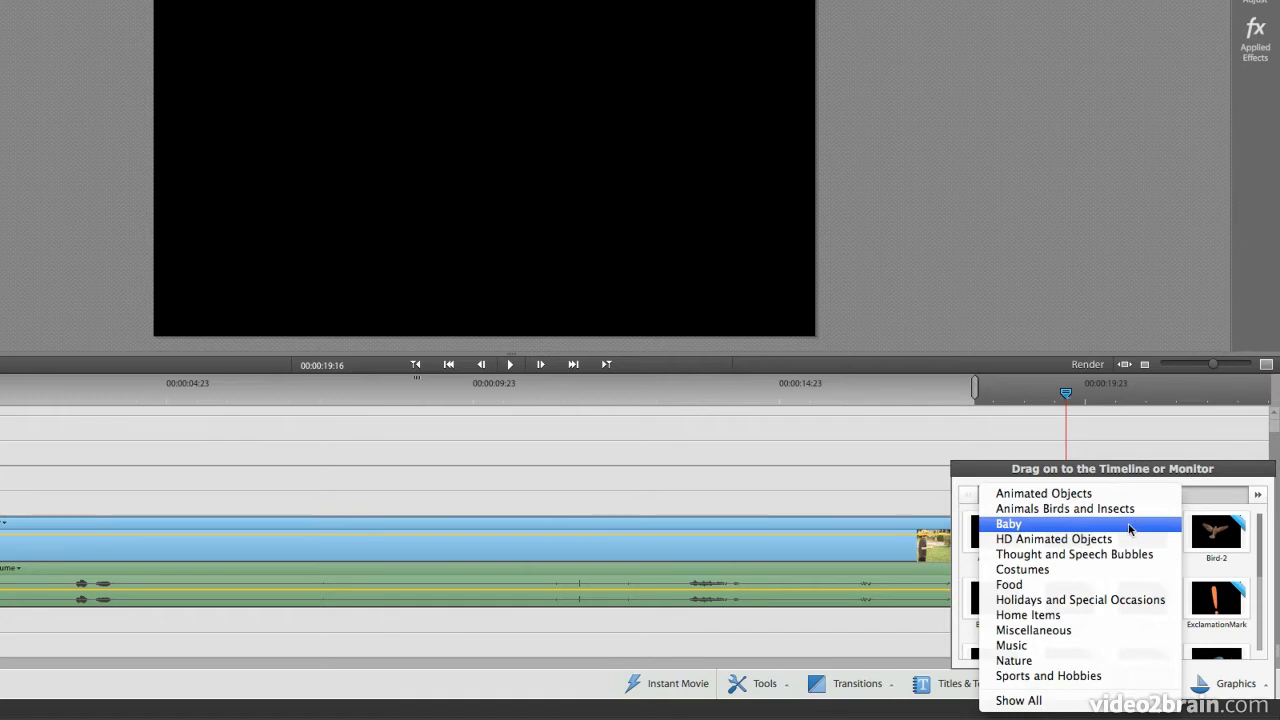
left_click(1135, 578)
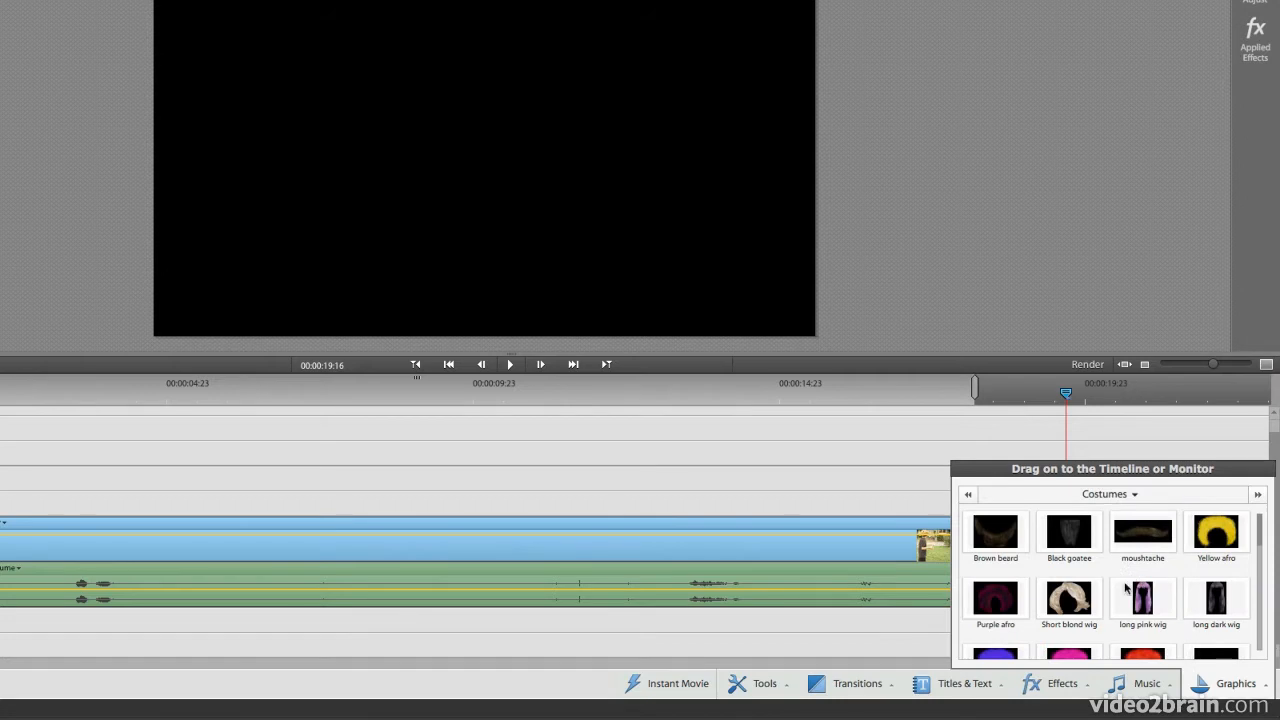
Step: Place the long pink wig graphic on the track above the video at 00:00:13:05
left_click(682, 404)
mouse_move(682, 401)
left_mouse_down()
mouse_move(659, 397)
mouse_move(670, 399)
left_mouse_up()
left_click(1222, 684)
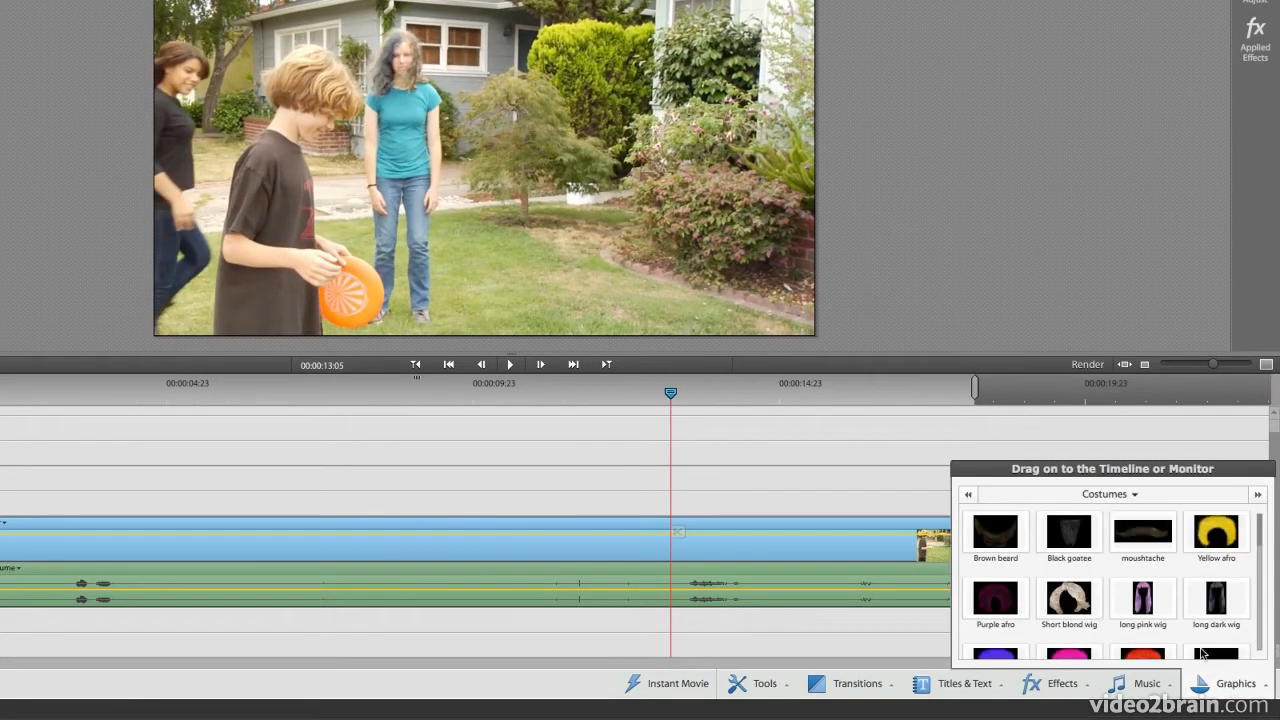
left_click_drag(1143, 598, 680, 484)
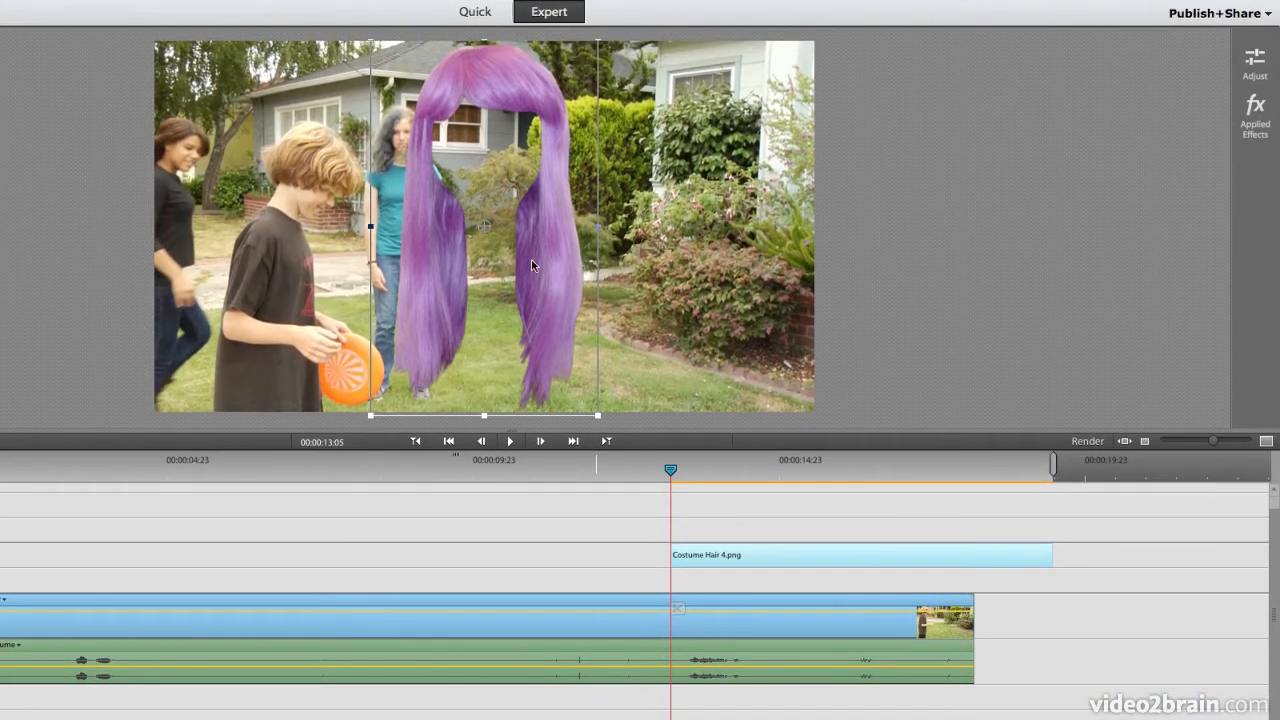
Step: Position the wig over the girl in the teal shirt and reduce its scale to 44.1
left_click_drag(532, 265, 465, 246)
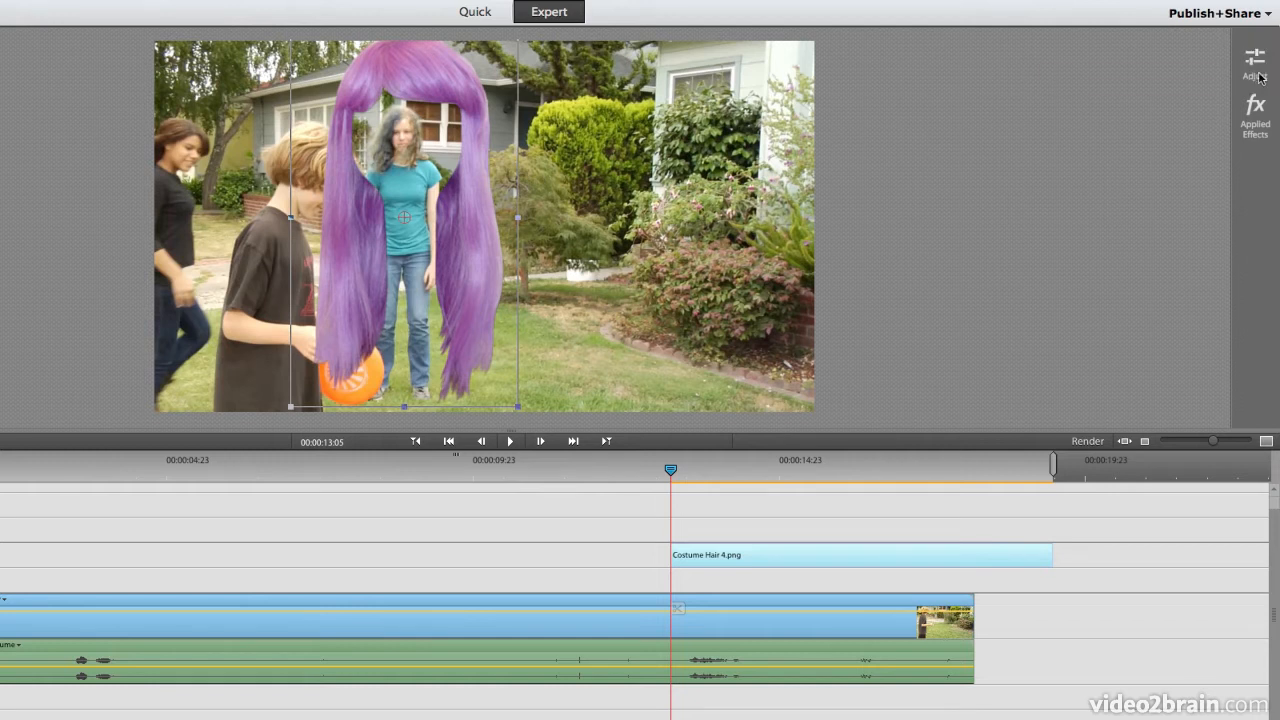
left_click(1255, 112)
left_click(956, 64)
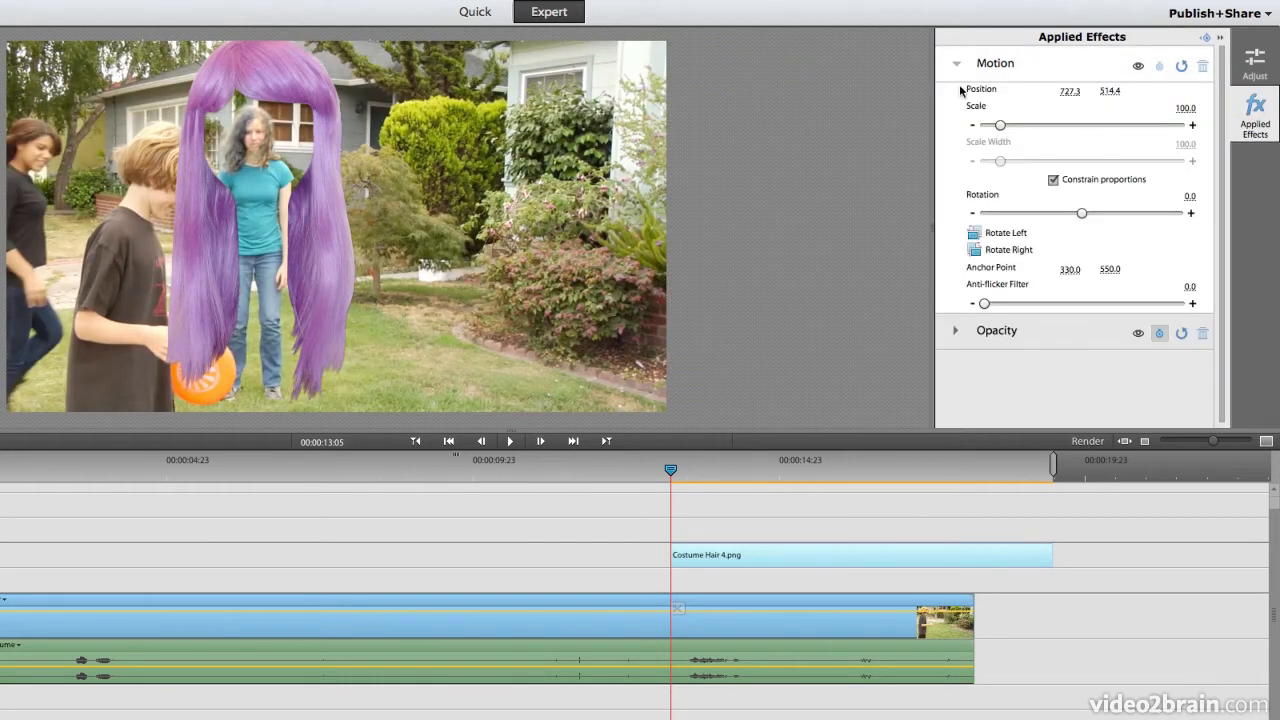
left_click_drag(1188, 110, 1183, 112)
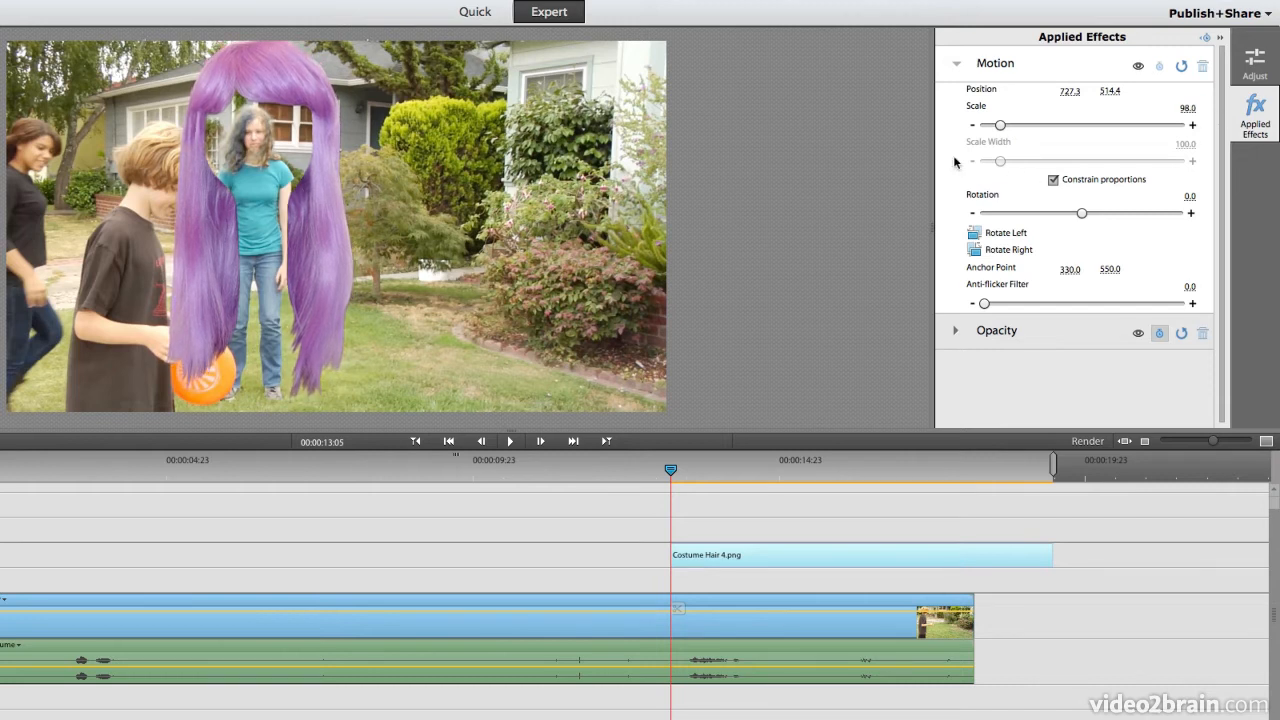
left_click_drag(1001, 127, 990, 127)
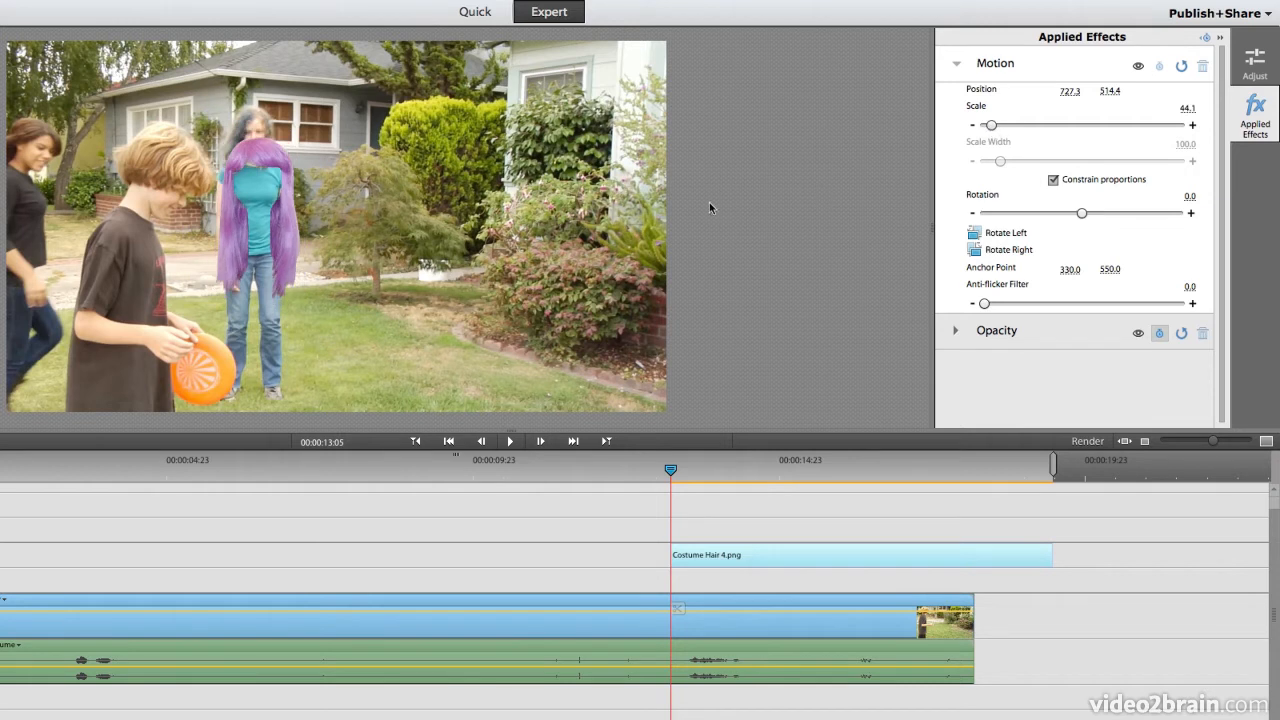
Step: Shrink the wig to a scale of 24.5 and fit it on the girl's head at position 713.3, 328.2
left_click(264, 158)
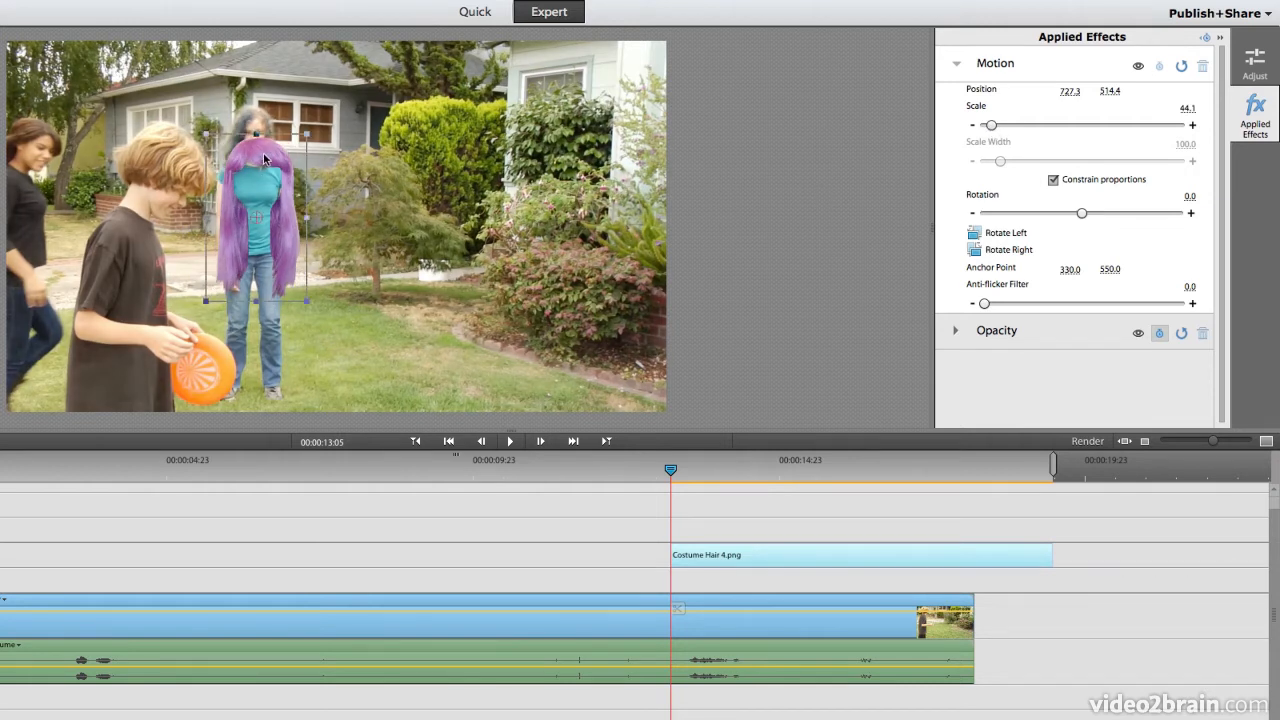
left_click_drag(266, 160, 261, 114)
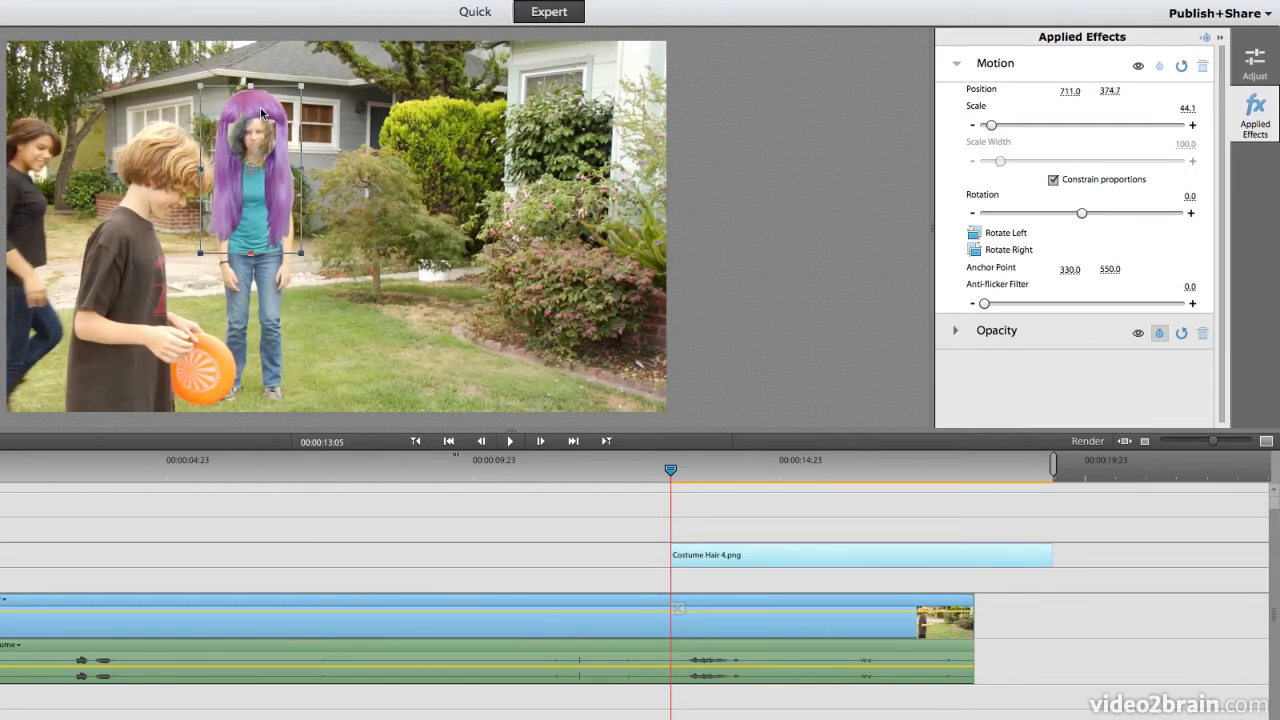
left_click_drag(993, 127, 988, 126)
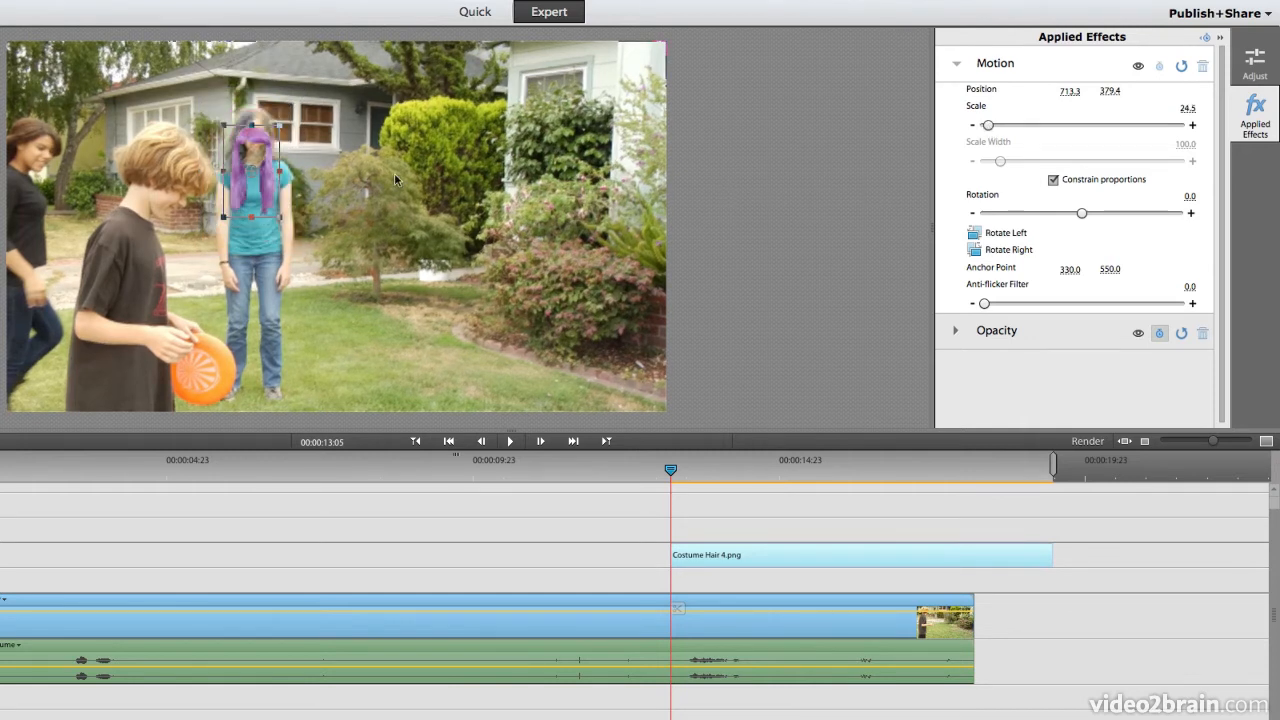
left_click_drag(268, 186, 269, 172)
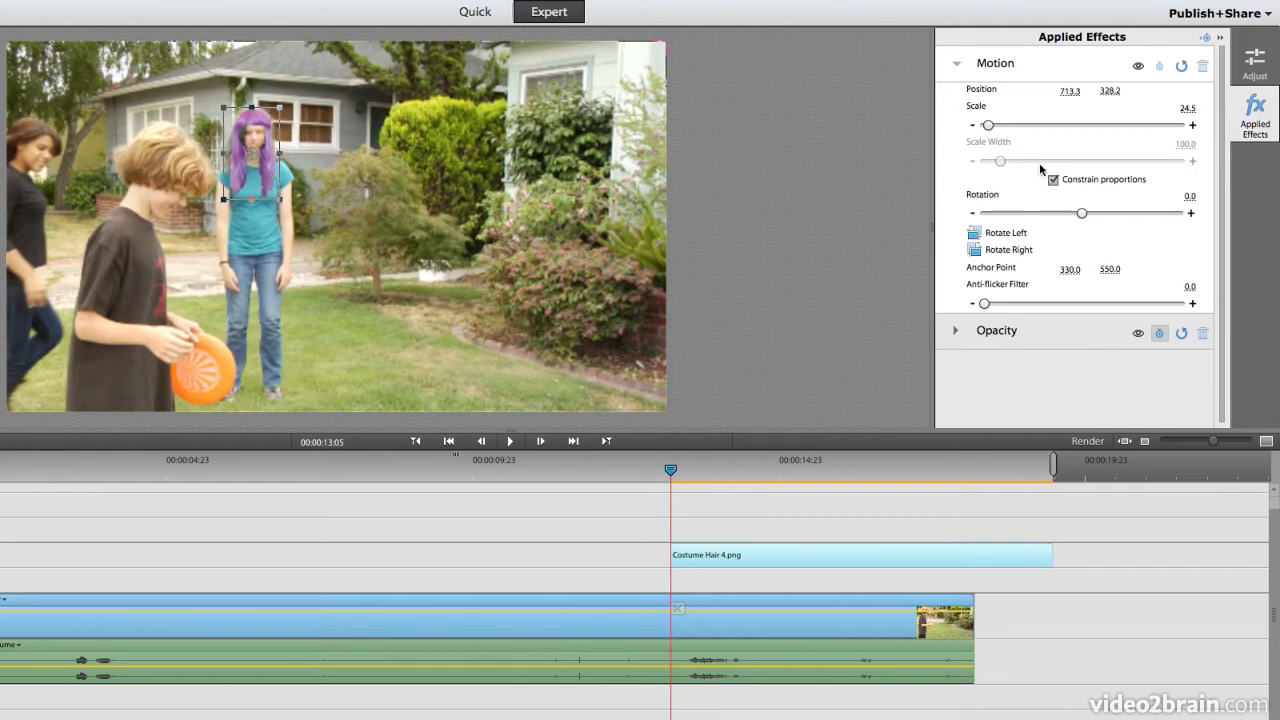
left_click_drag(988, 127, 988, 129)
left_click(710, 204)
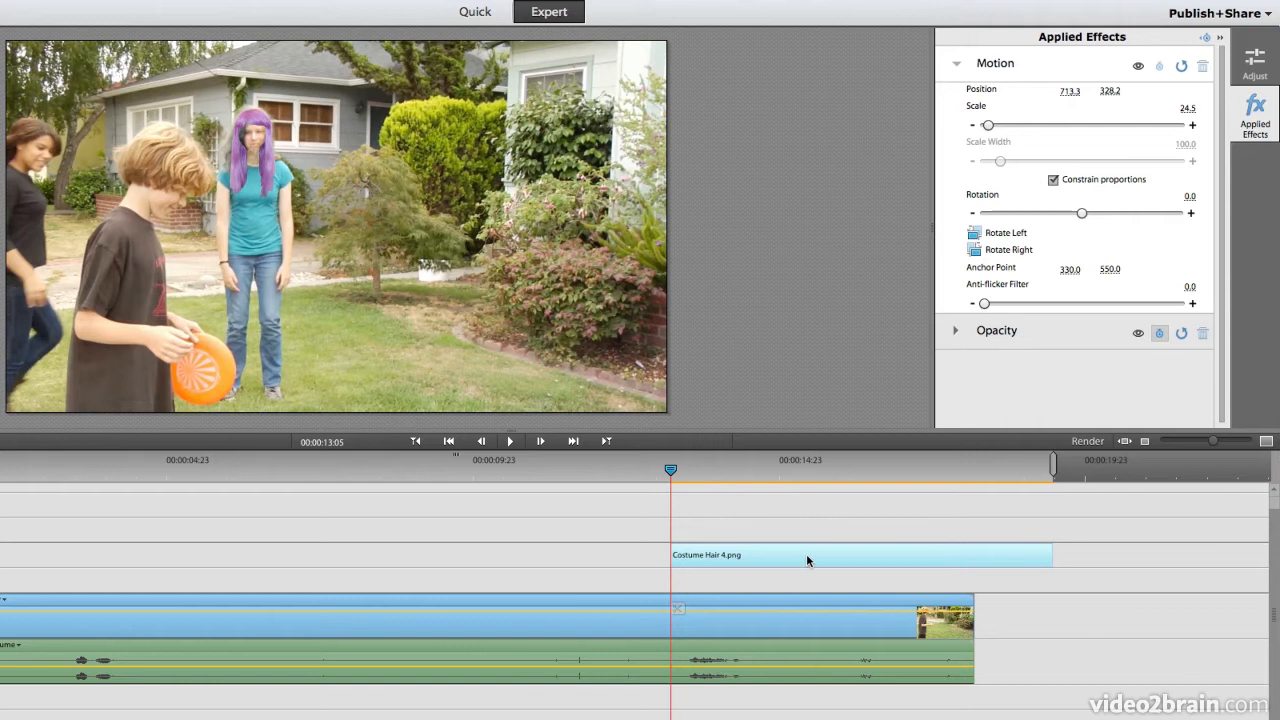
Step: Delete the wig clip from the timeline and move the playhead to 00:00:11:07
key("Delete")
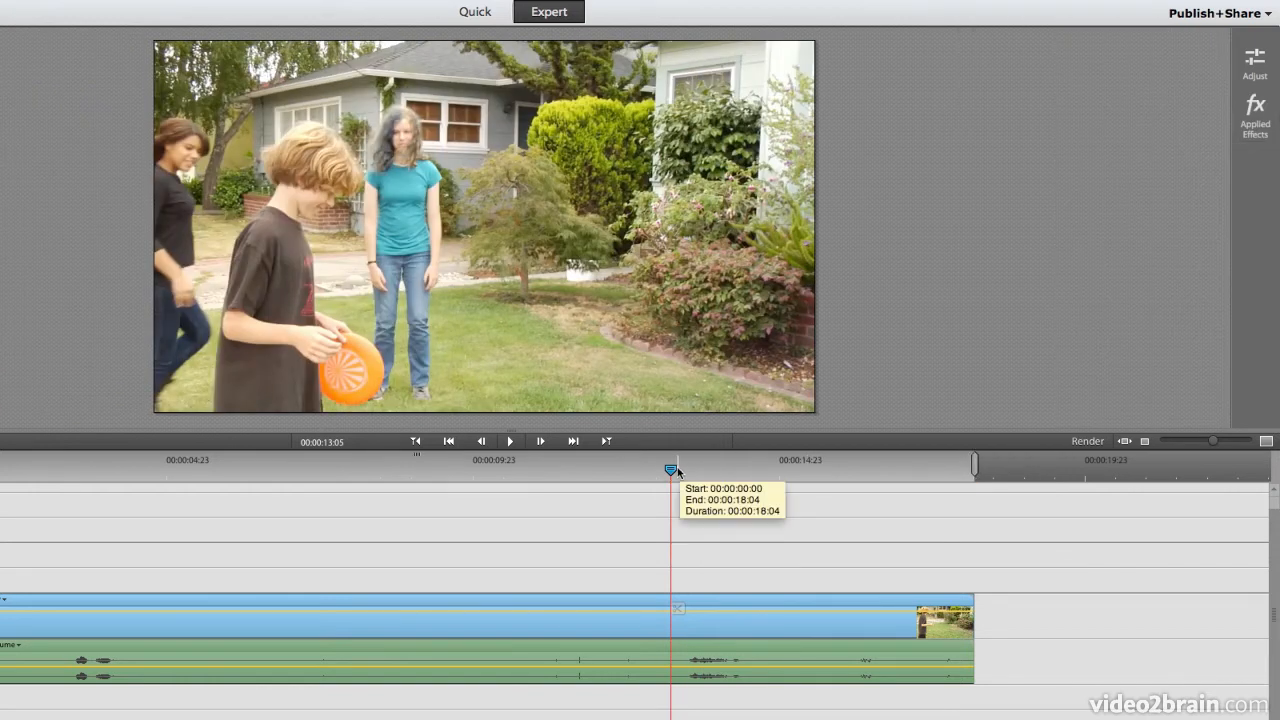
left_click_drag(680, 474, 540, 470)
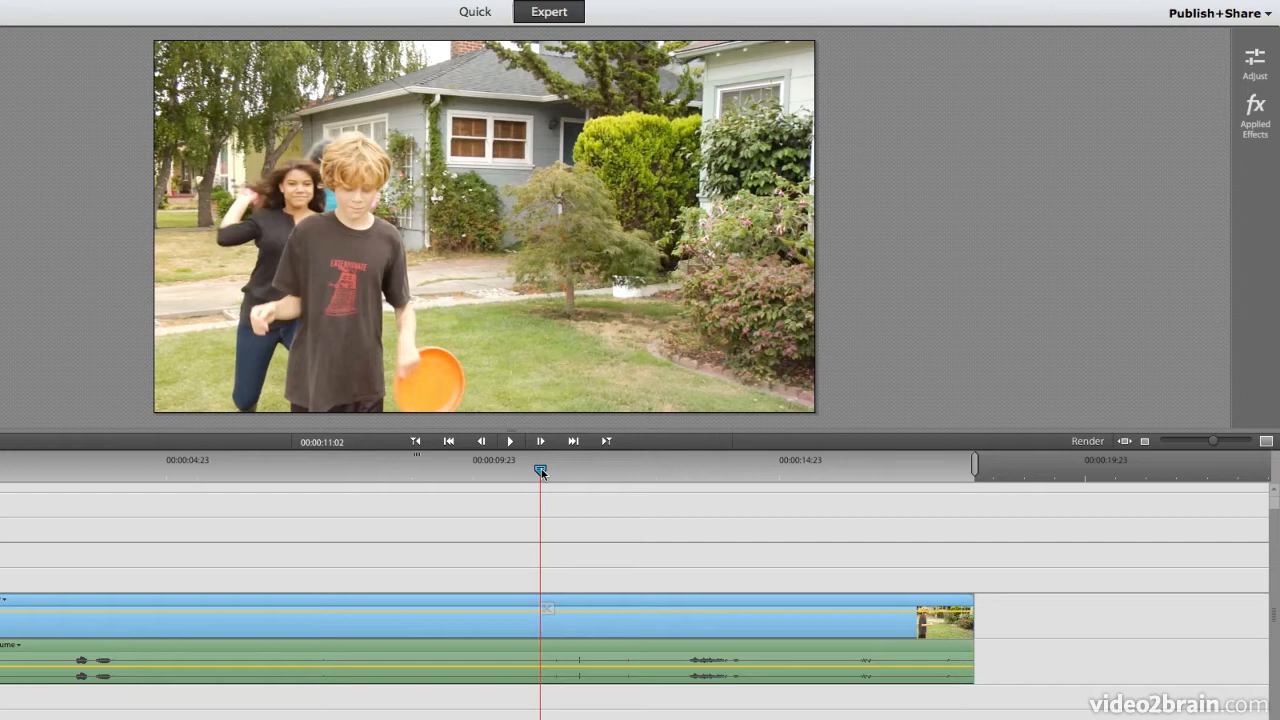
left_click_drag(540, 470, 554, 470)
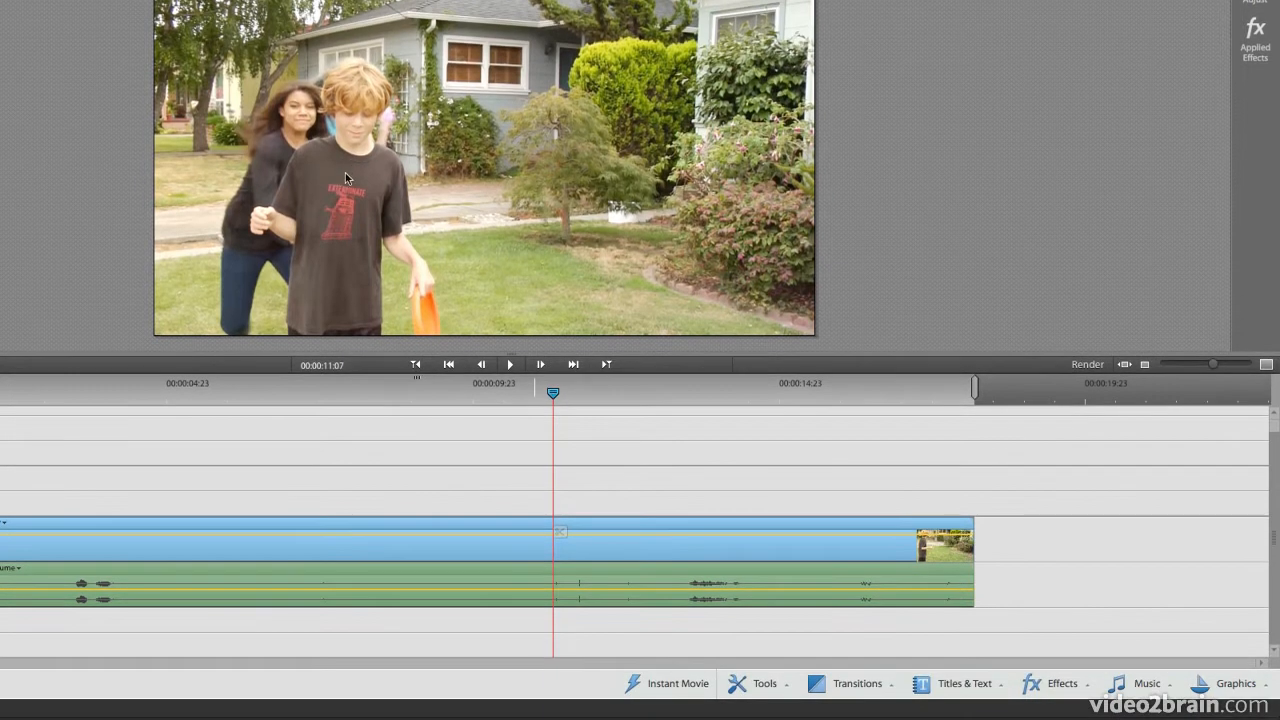
Step: Place the Comicbook whack graphic from the Miscellaneous category on the track above the video at the playhead
left_click(1228, 688)
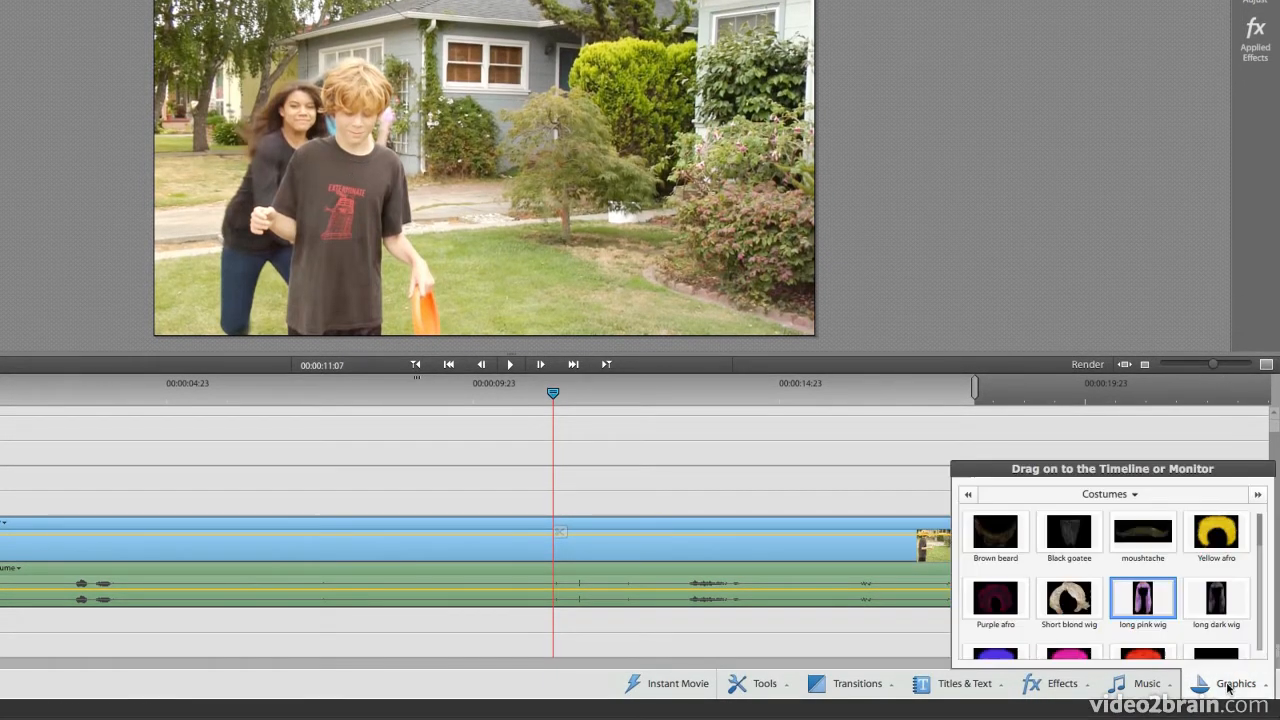
left_click(1122, 494)
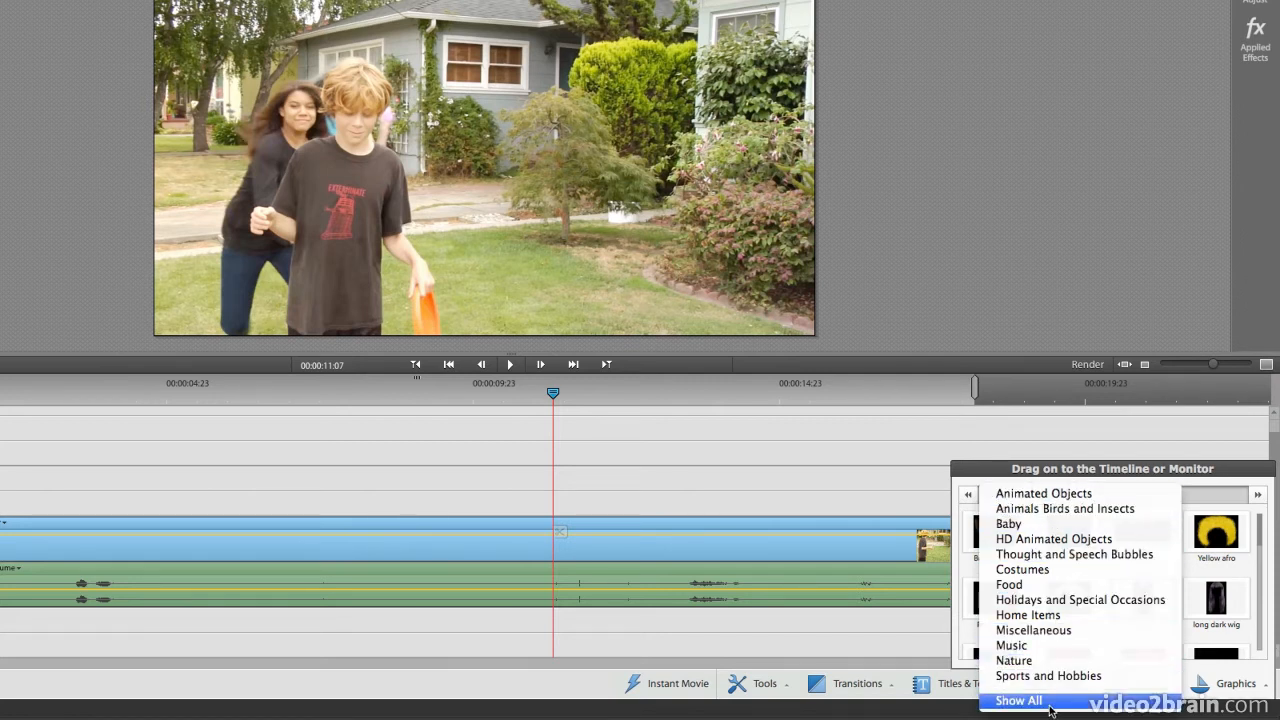
left_click(1068, 630)
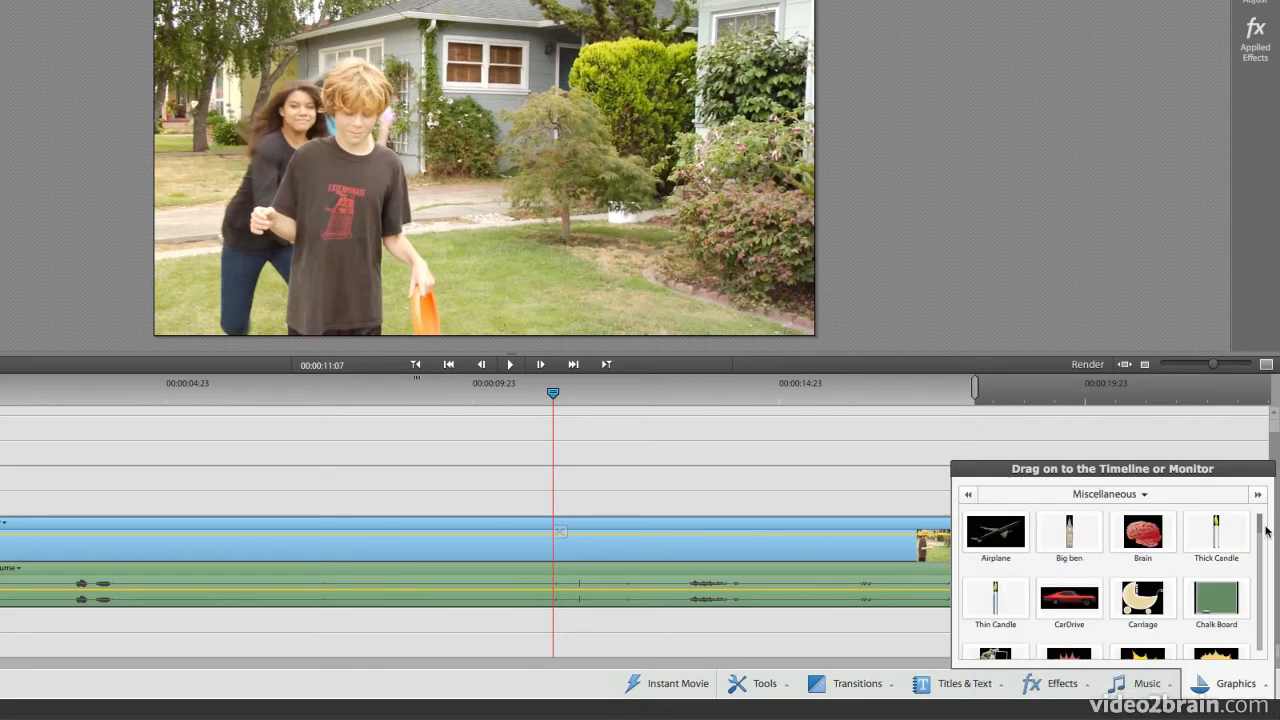
scroll(1260, 526, "down", 2)
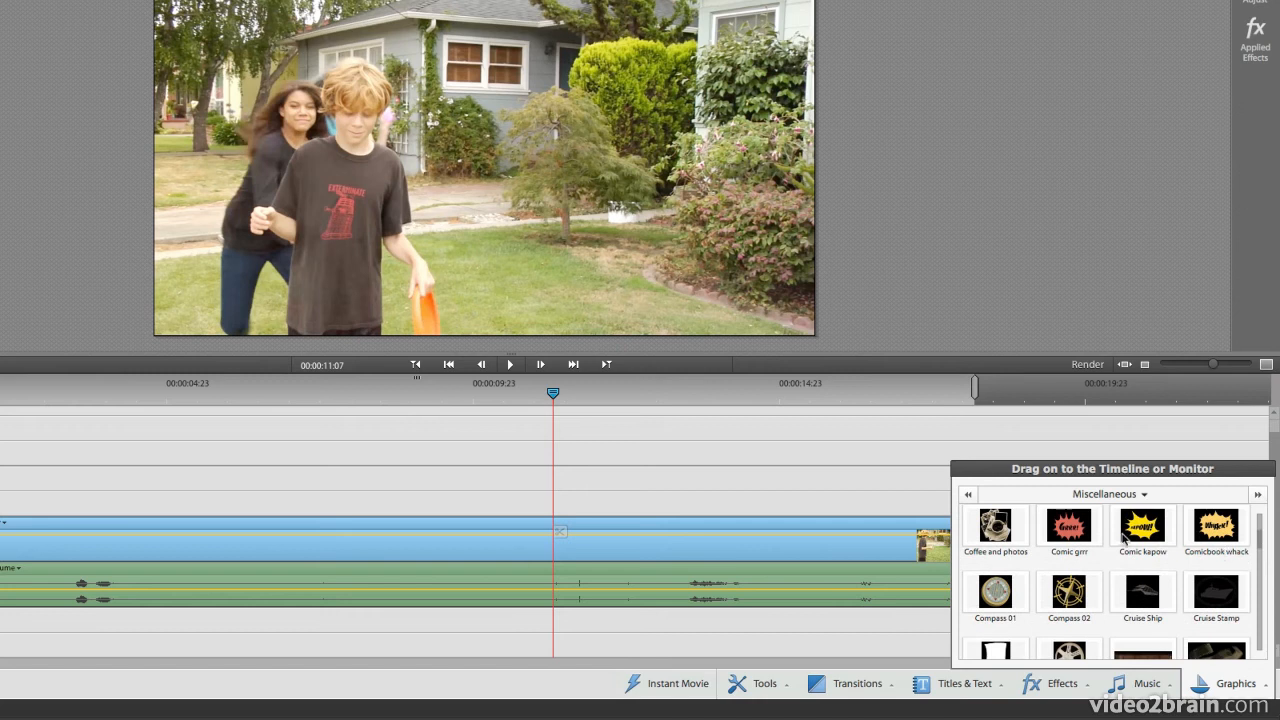
left_click_drag(1218, 535, 555, 498)
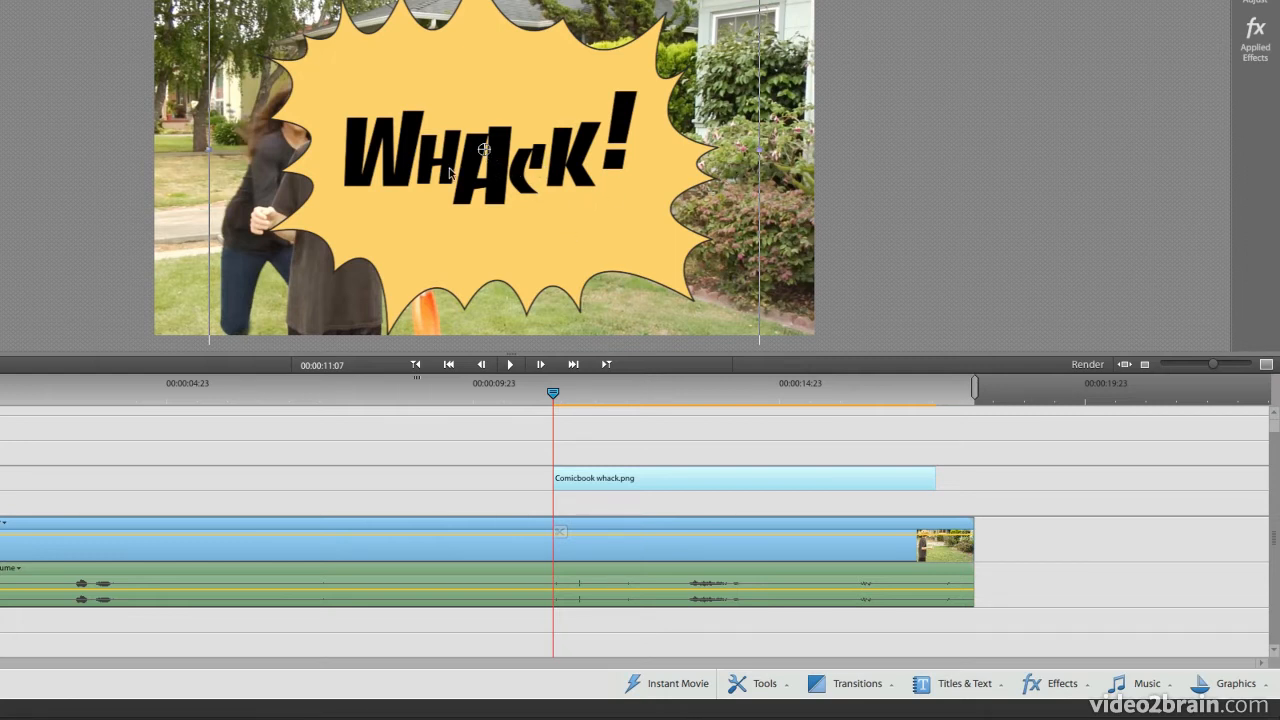
Step: Move the Whack graphic off the people to the right side of the frame, set its scale to 49.0 and rotate it 26.6°
left_click_drag(484, 151, 559, 136)
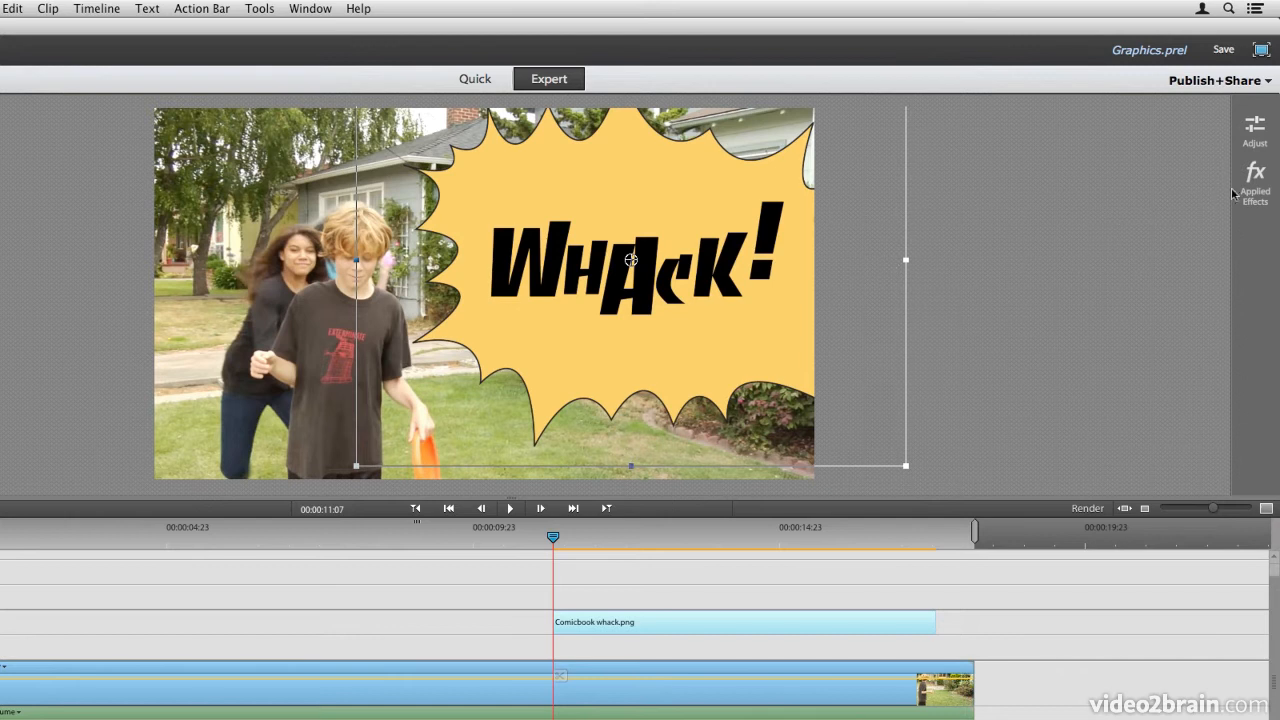
left_click(1252, 185)
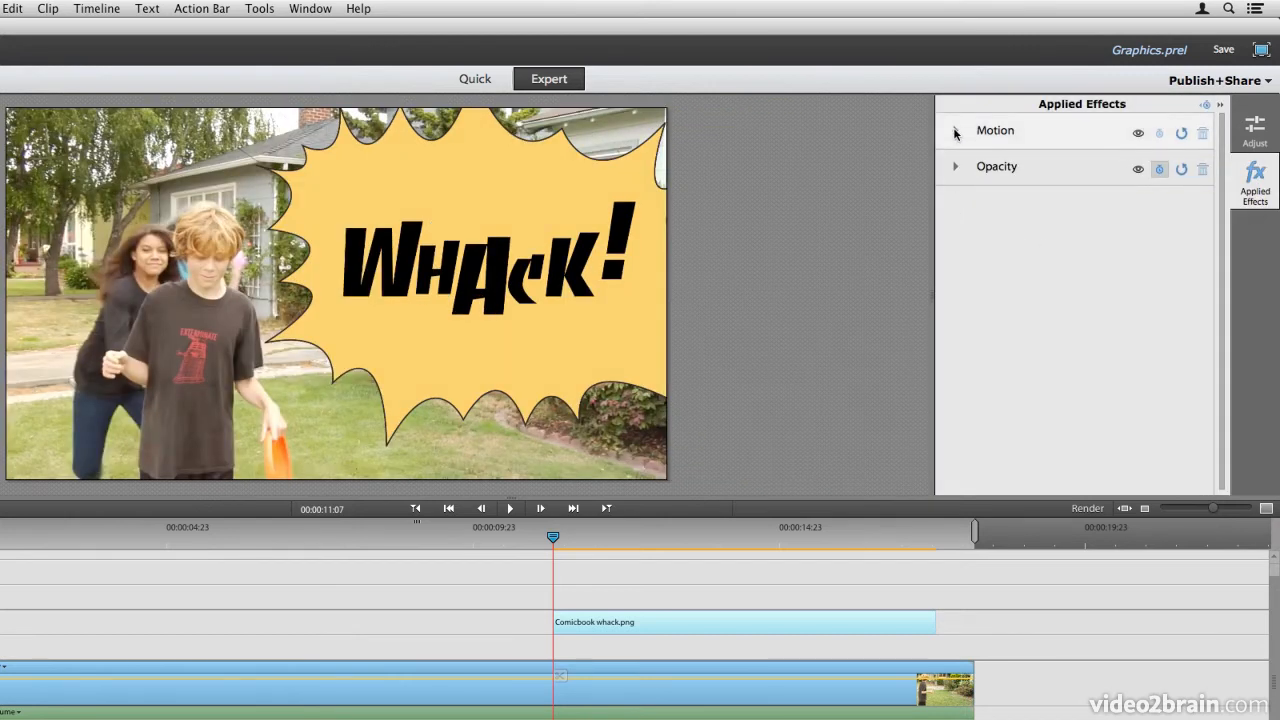
left_click(955, 133)
left_click_drag(998, 193, 991, 195)
left_click_drag(1081, 281, 1086, 282)
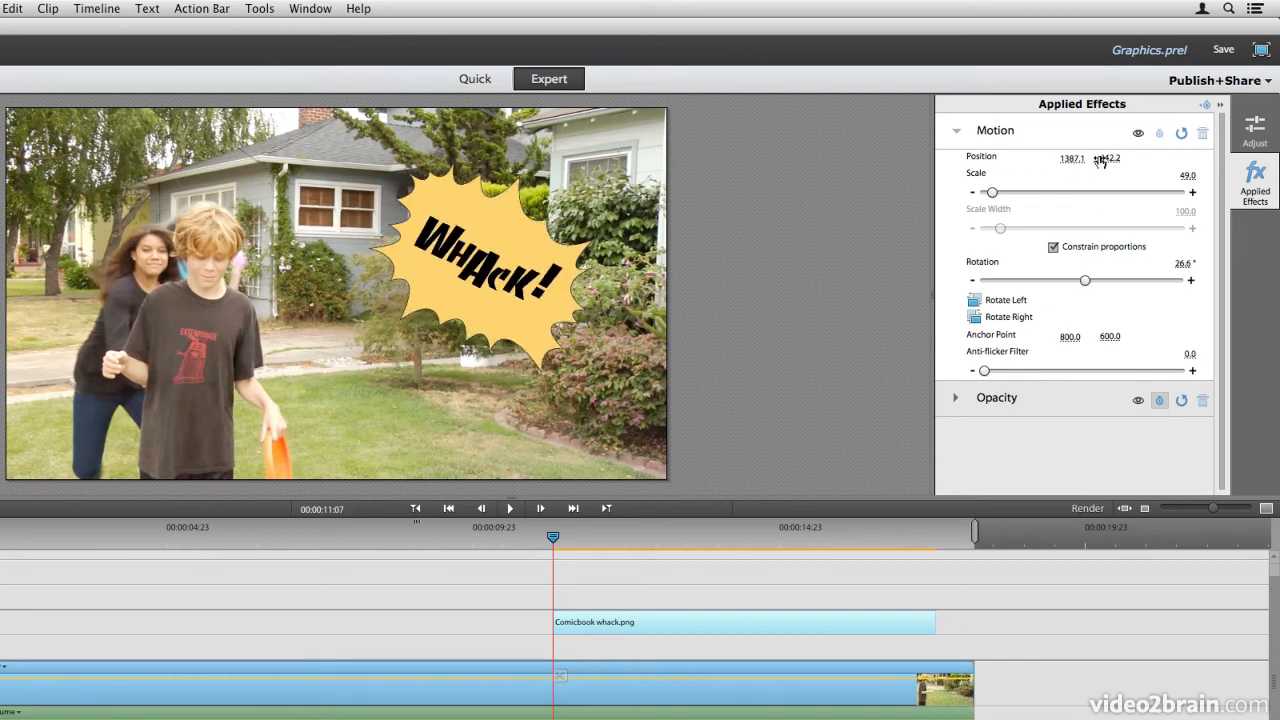
Step: Reposition the tilted Whack graphic beside the boy at position 1210.2, 495.8
left_click_drag(1071, 163, 1012, 163)
left_click_drag(470, 262, 422, 279)
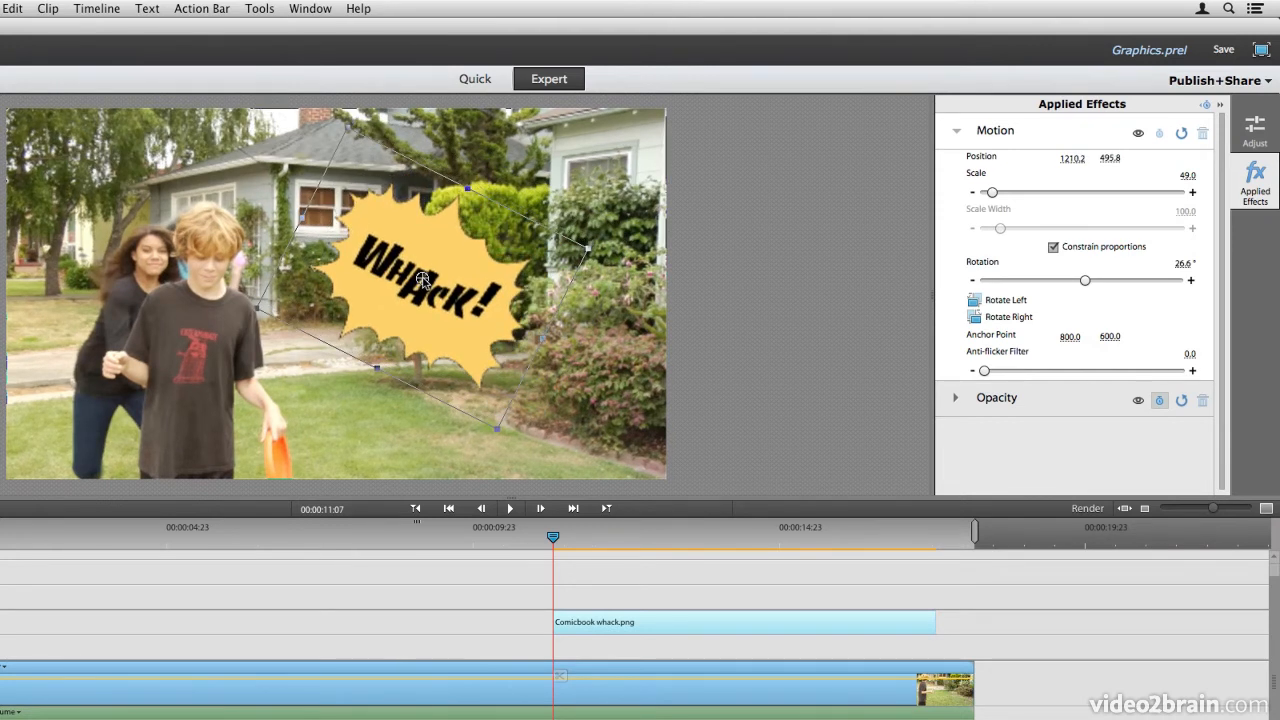
left_click(1220, 105)
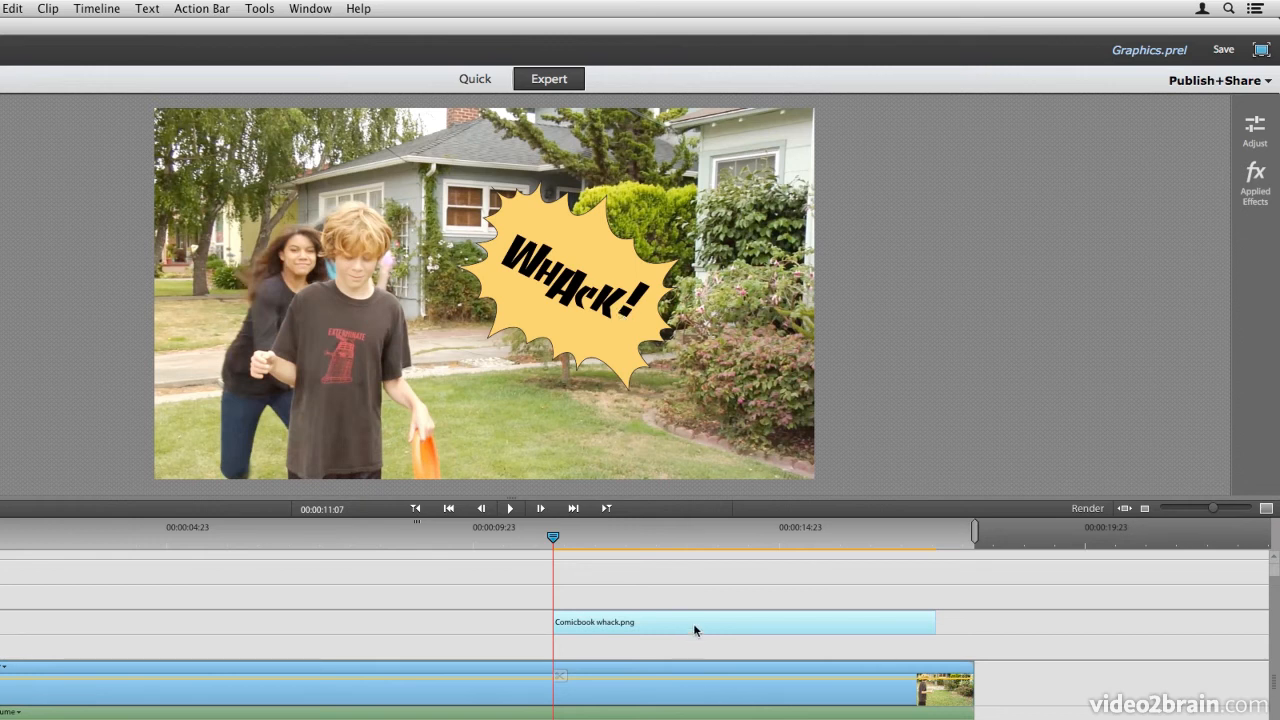
Step: Adjust the Whack graphic's color by setting its hue to -8.9°
left_click(1256, 129)
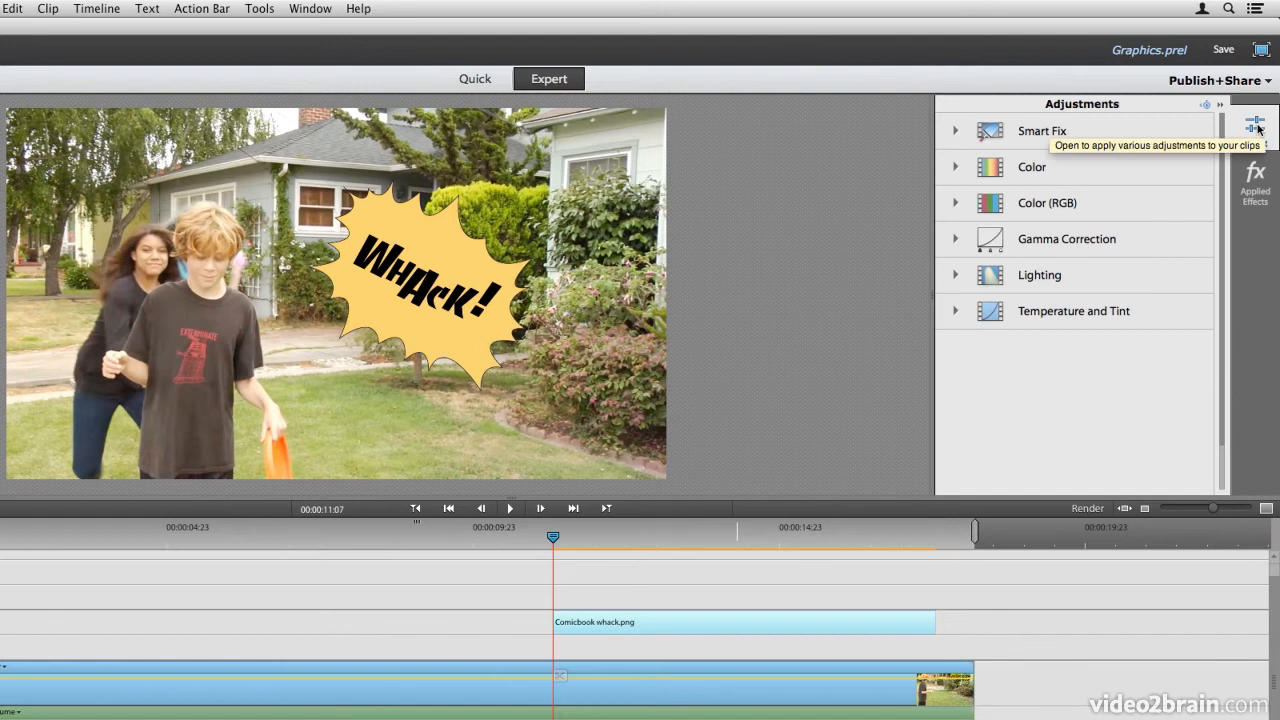
left_click(1255, 180)
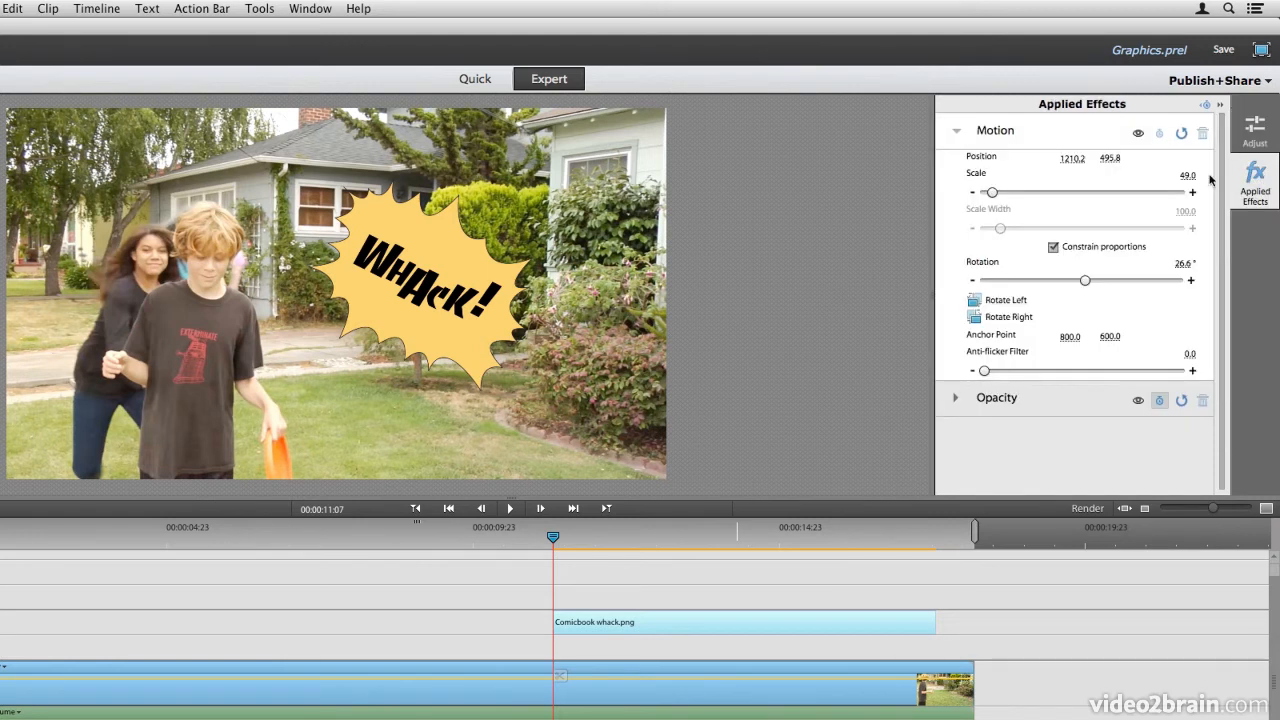
left_click(956, 132)
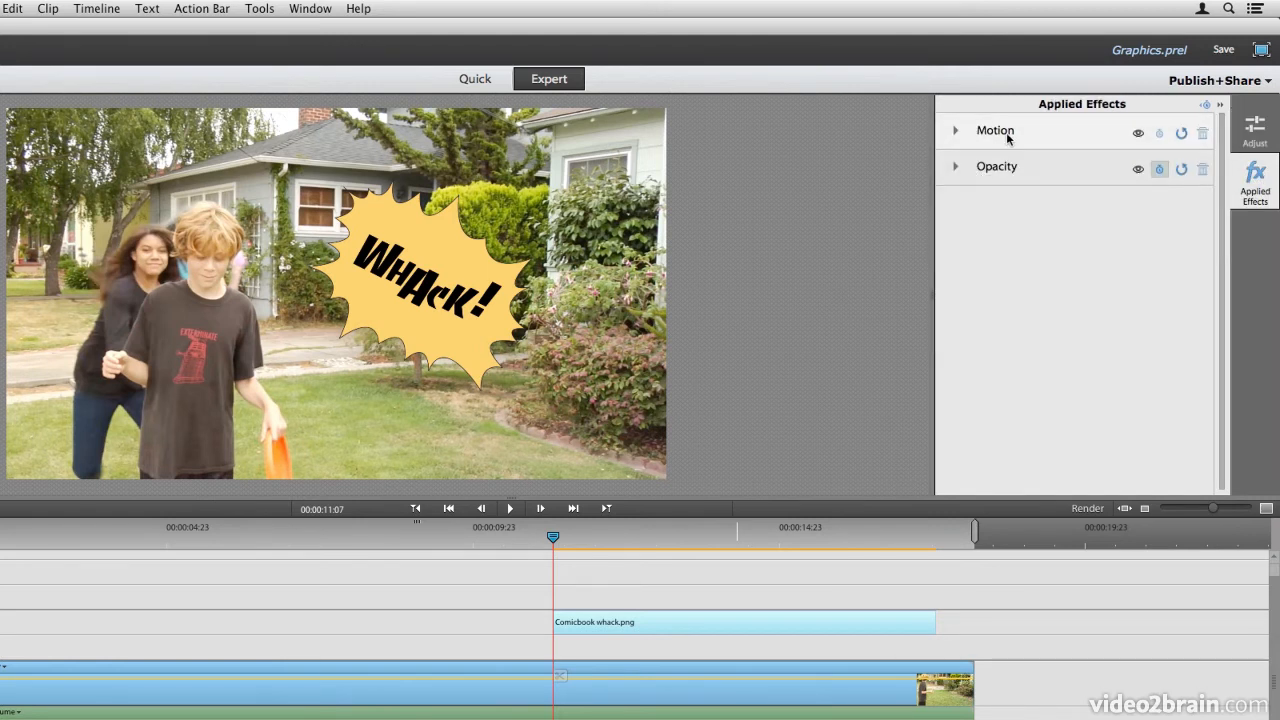
left_click(1255, 126)
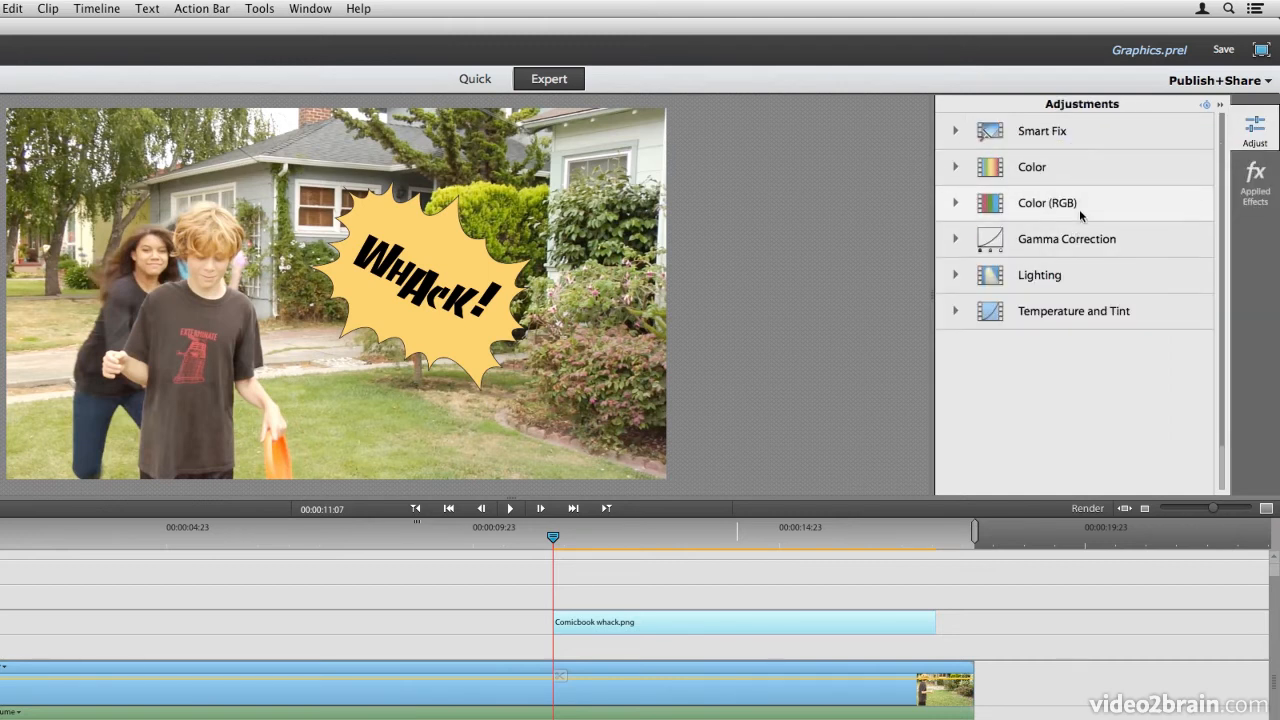
left_click(957, 170)
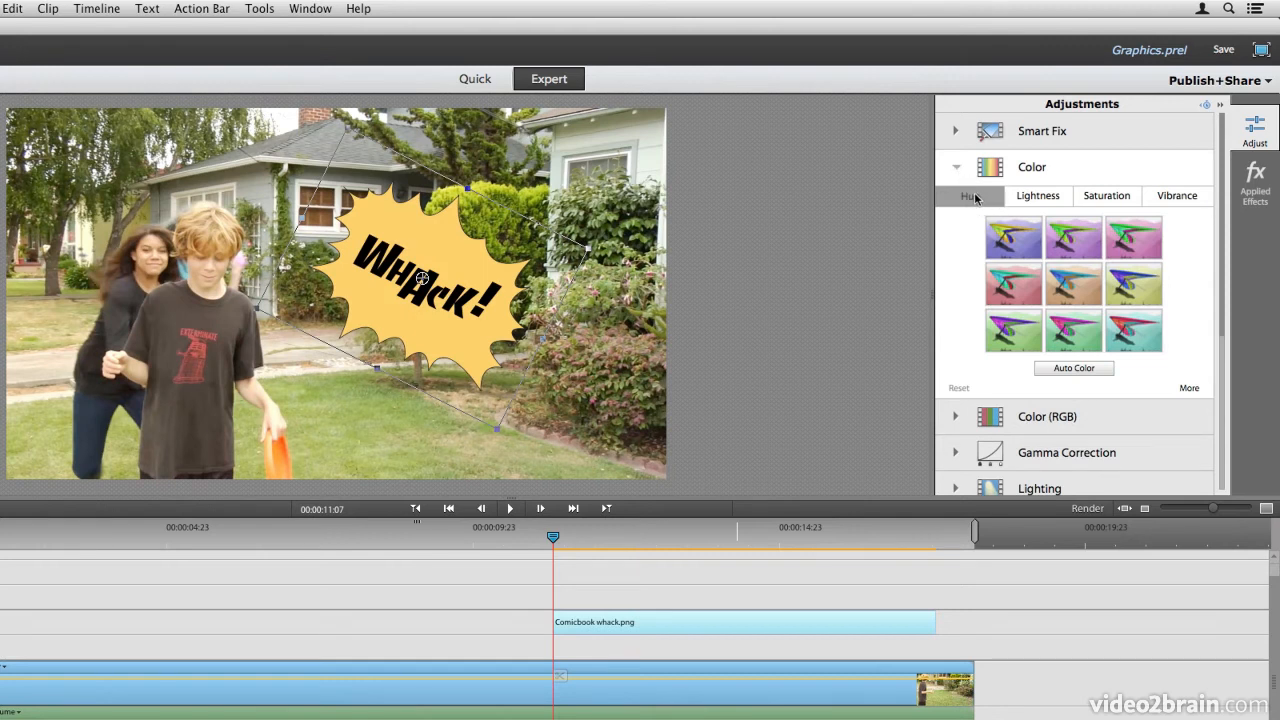
left_click(1189, 389)
left_click_drag(1084, 416, 1082, 417)
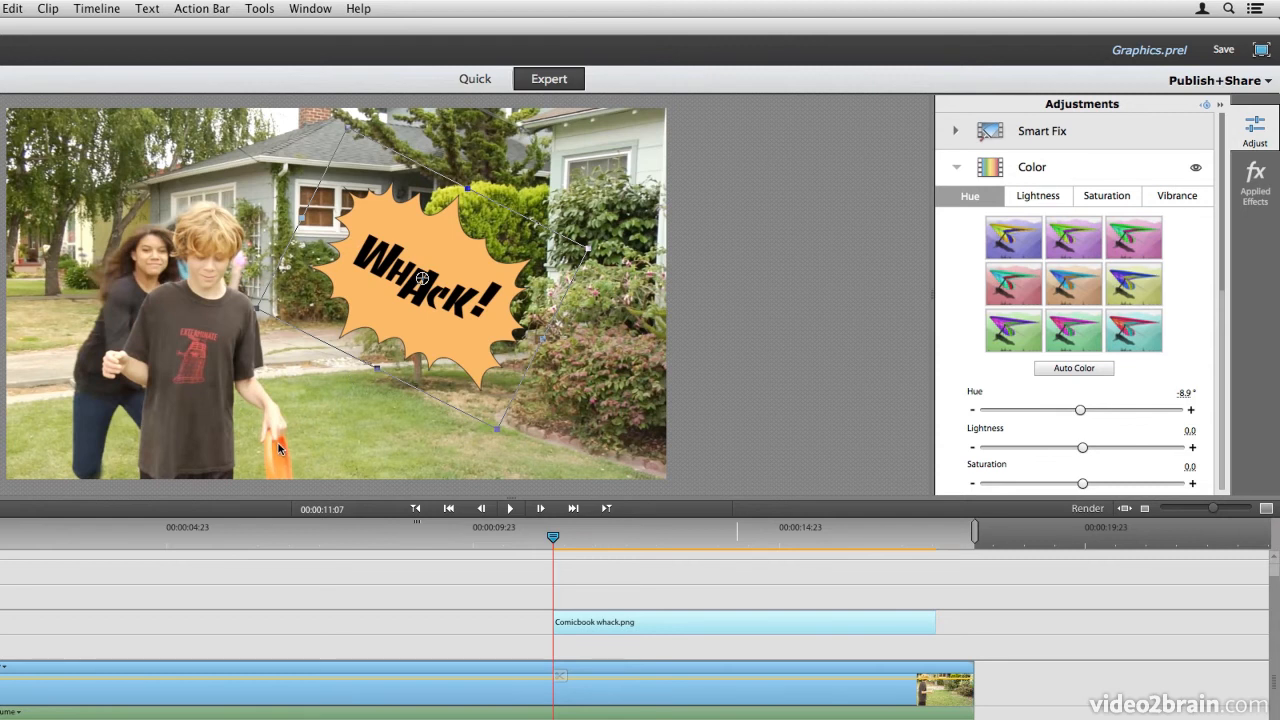
Step: Trim the end of the Whack graphic to 00:00:11:19 and paste a copy of it on the same track at 00:00:11:23
left_click_drag(553, 537, 586, 540)
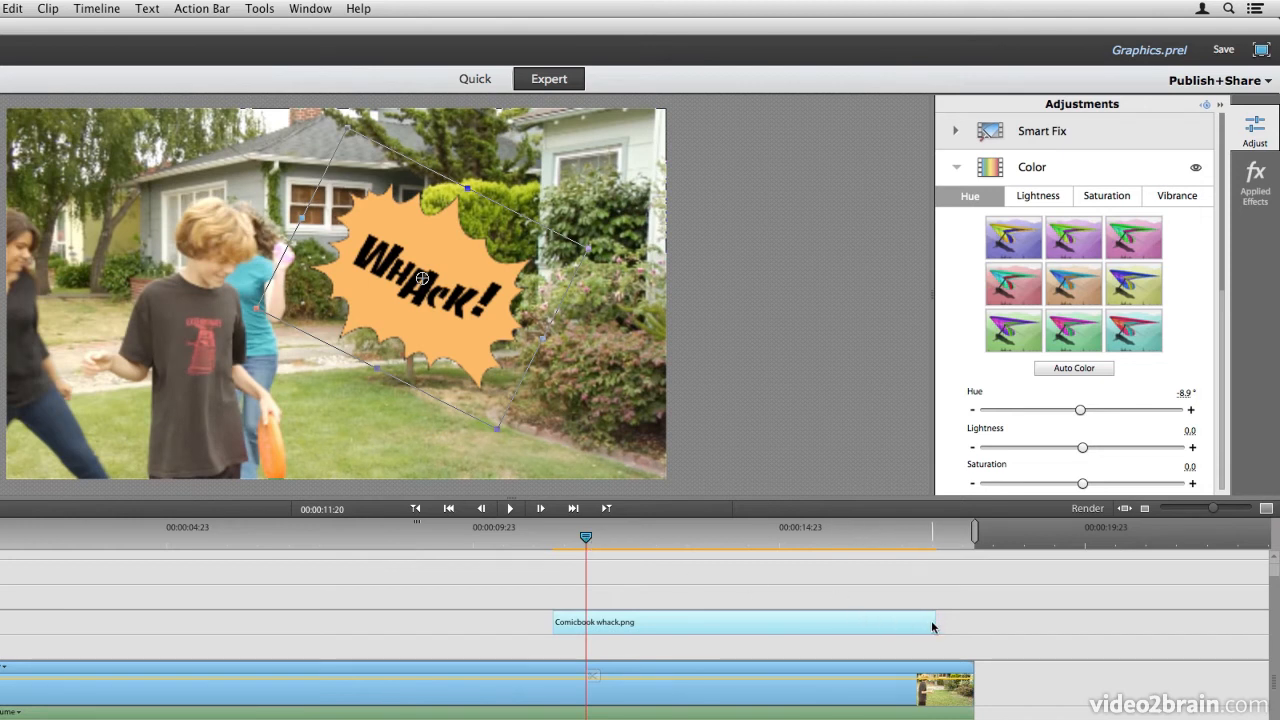
left_click_drag(934, 626, 588, 628)
left_click_drag(545, 545, 595, 544)
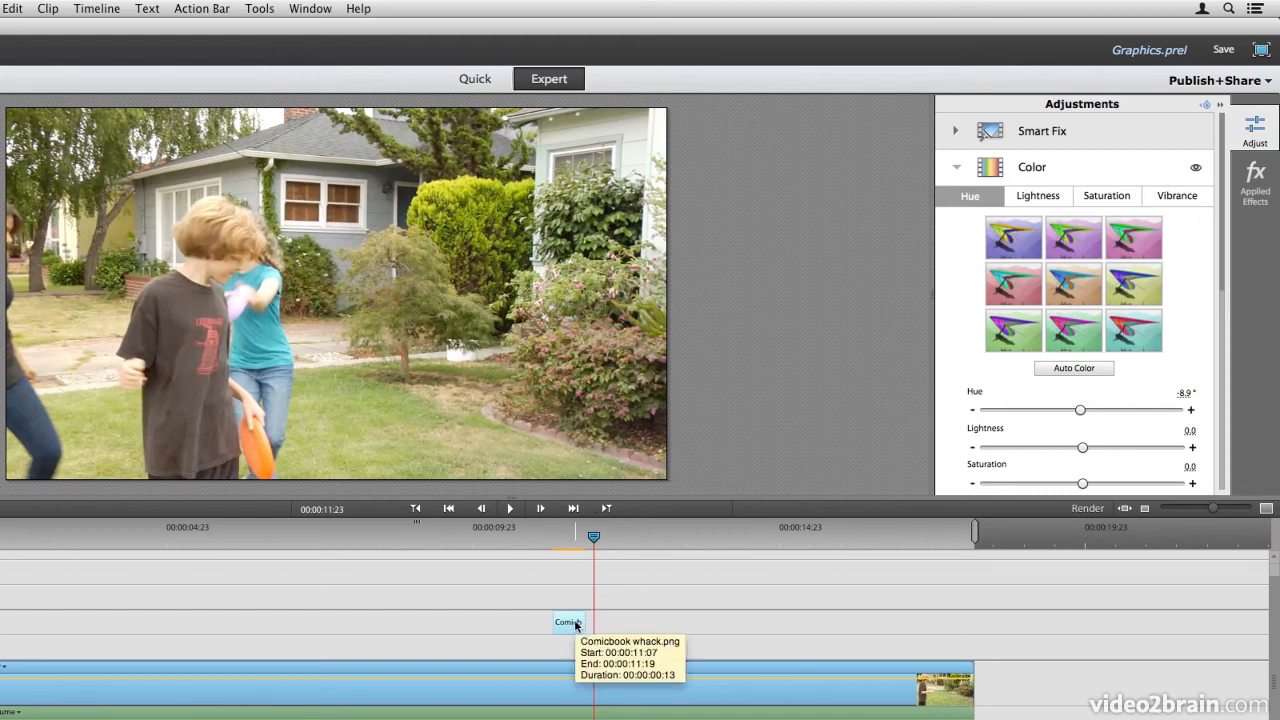
key("ctrl+v")
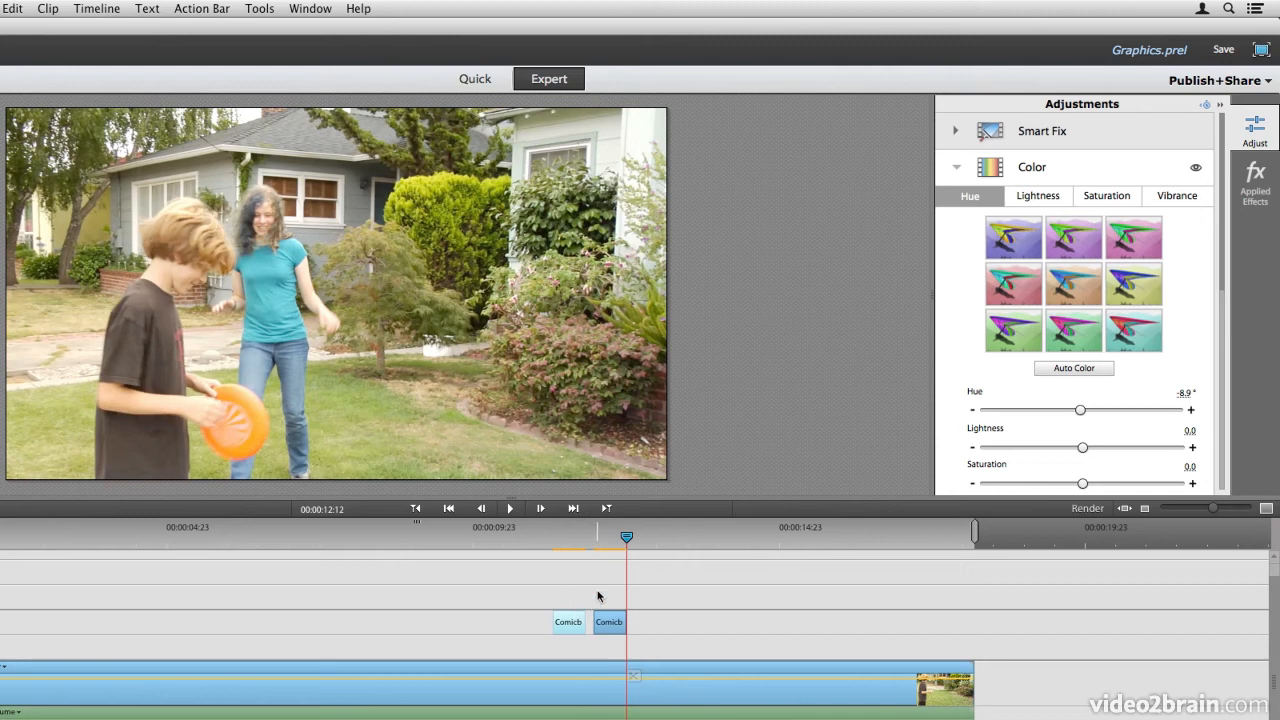
Step: At 00:00:12:07, rotate the second Whack graphic to -26.6° and position it at 1089.2, 498.1
mouse_move(598, 535)
left_mouse_down()
mouse_move(531, 540)
mouse_move(614, 552)
left_mouse_up()
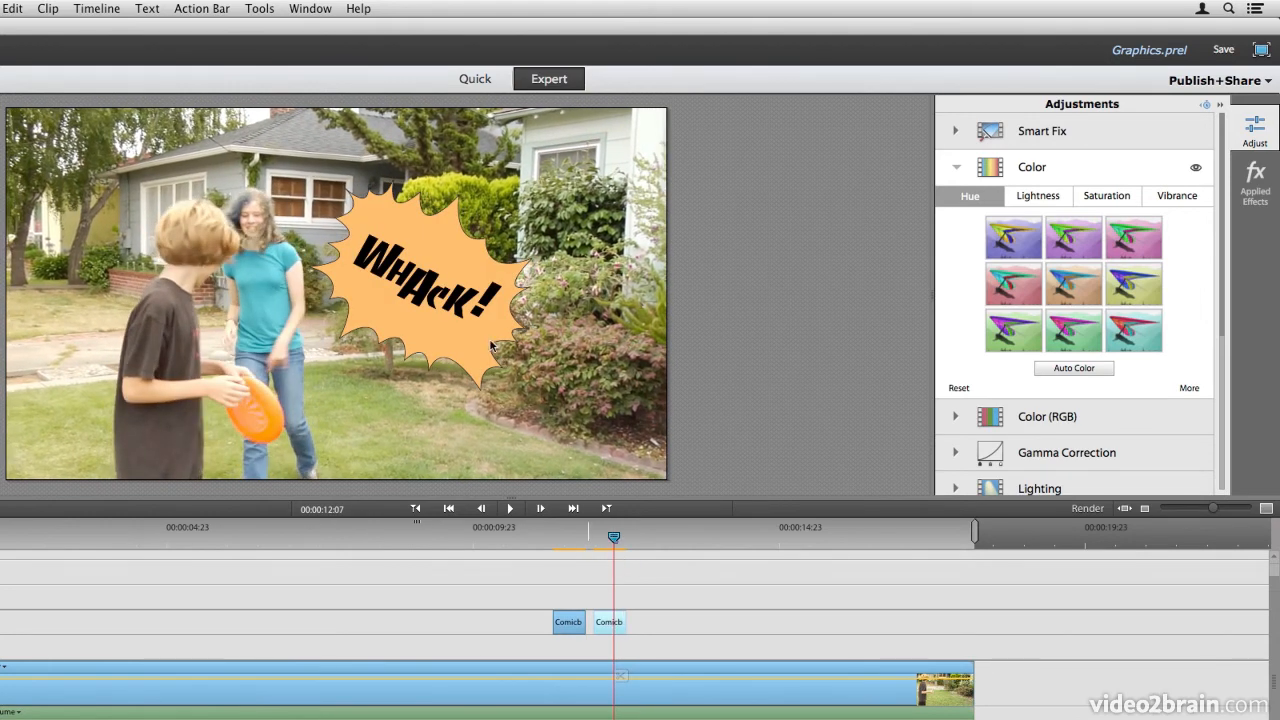
left_click_drag(424, 279, 471, 272)
left_click(1269, 181)
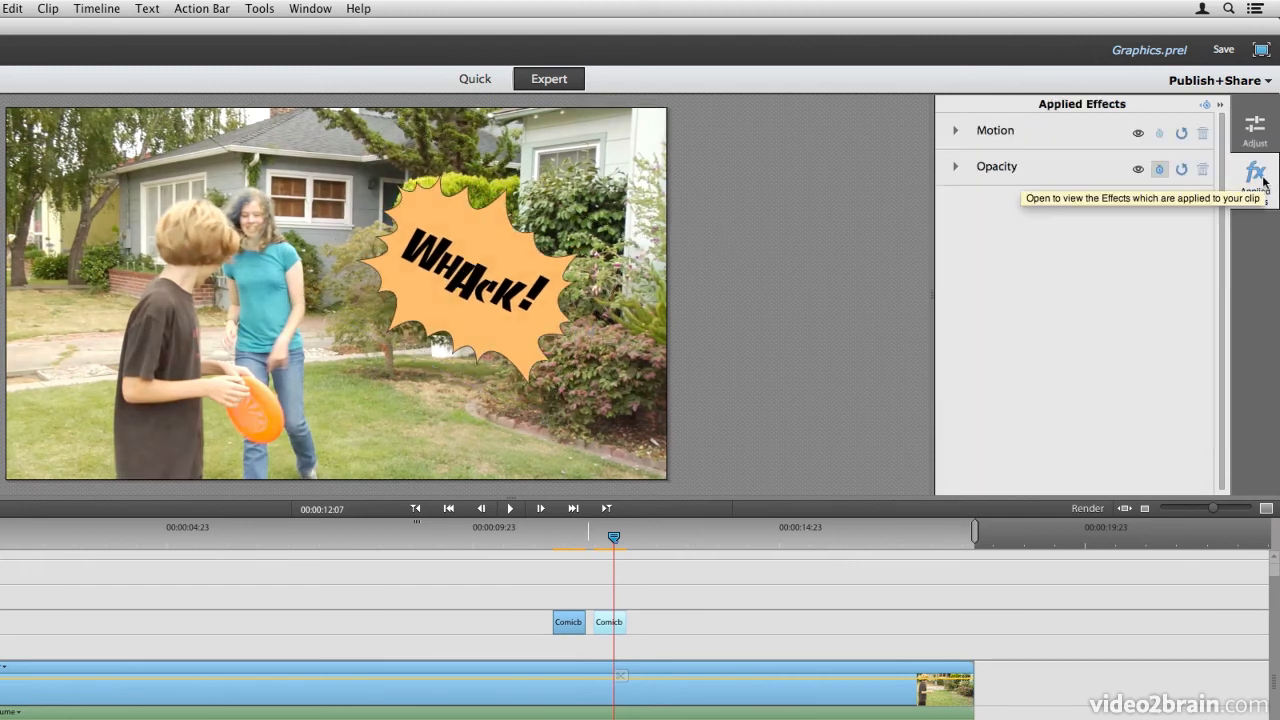
left_click(955, 132)
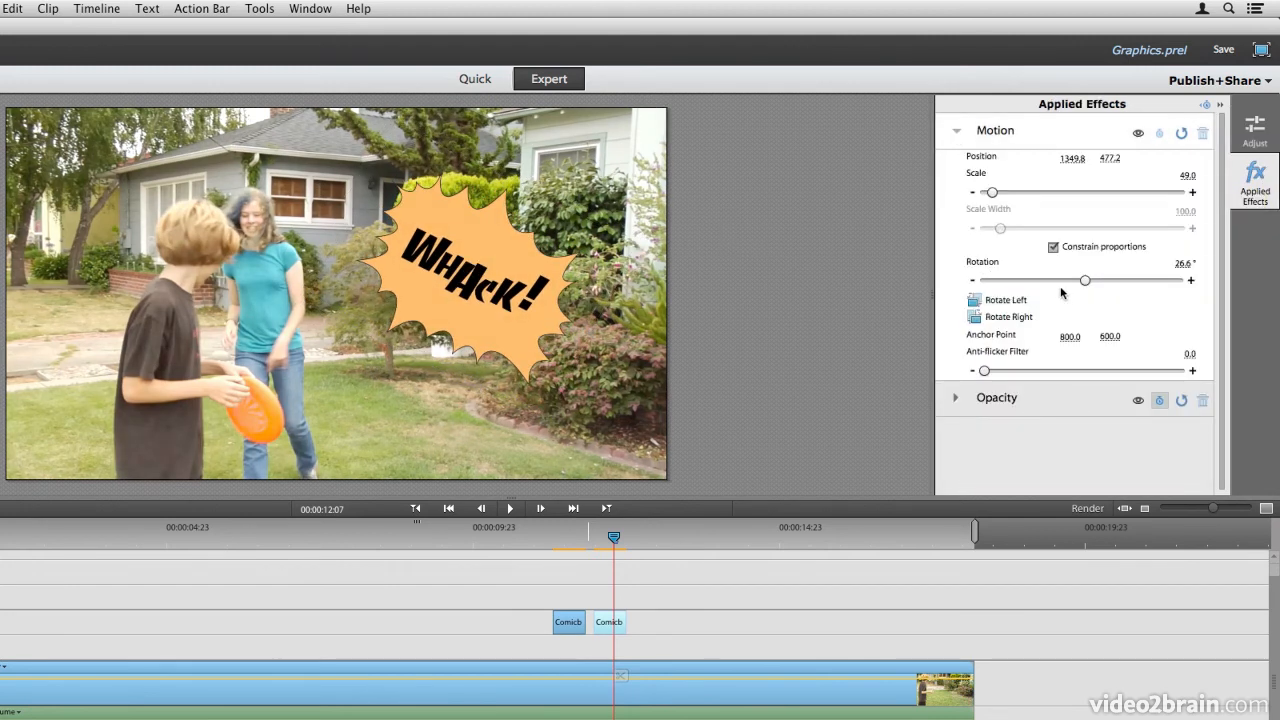
mouse_move(1086, 284)
left_mouse_down()
mouse_move(1072, 280)
mouse_move(1079, 289)
left_mouse_up()
left_click_drag(519, 284, 423, 285)
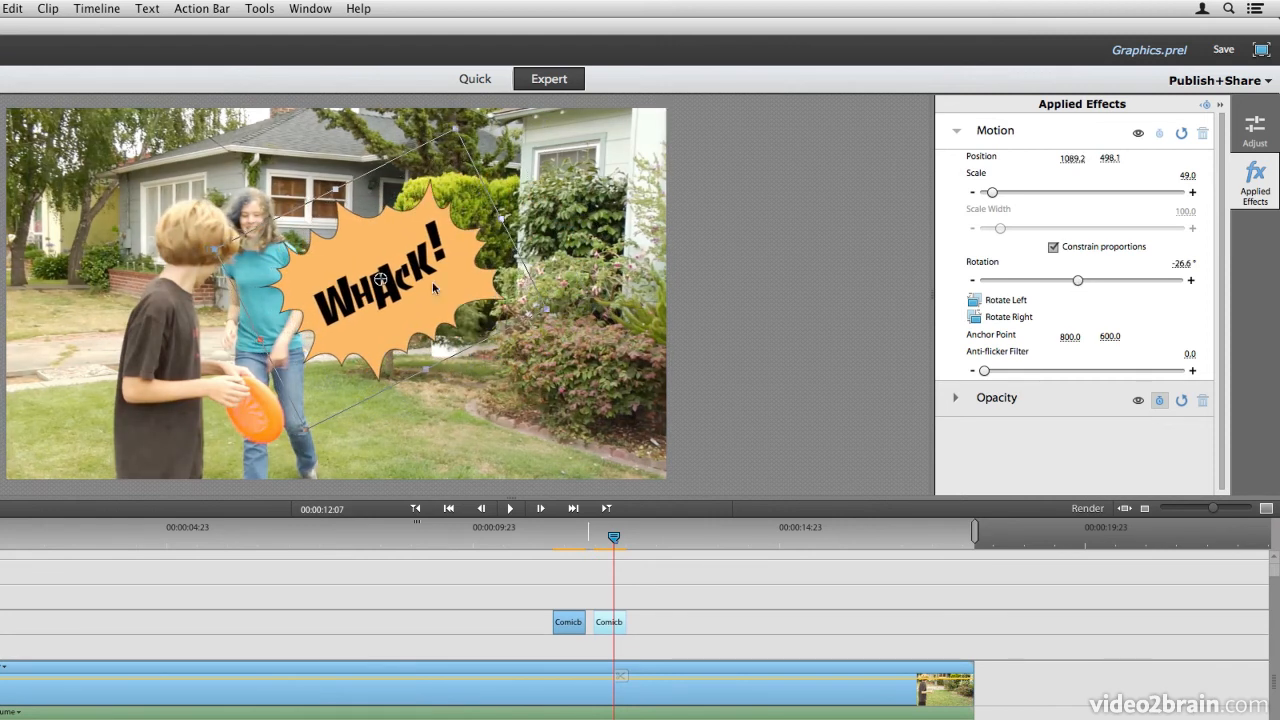
Step: Play the timeline from 00:00:09:22 through both Whack graphics to preview them
left_click_drag(597, 535, 472, 535)
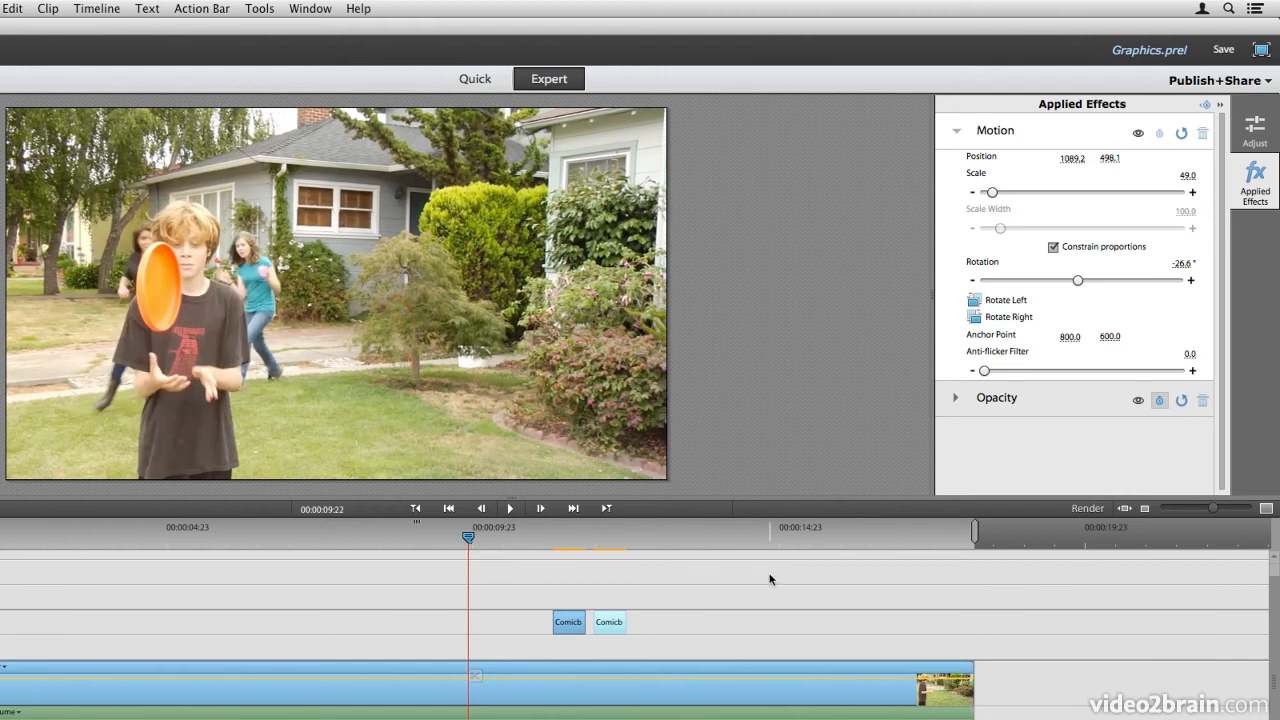
key("space")
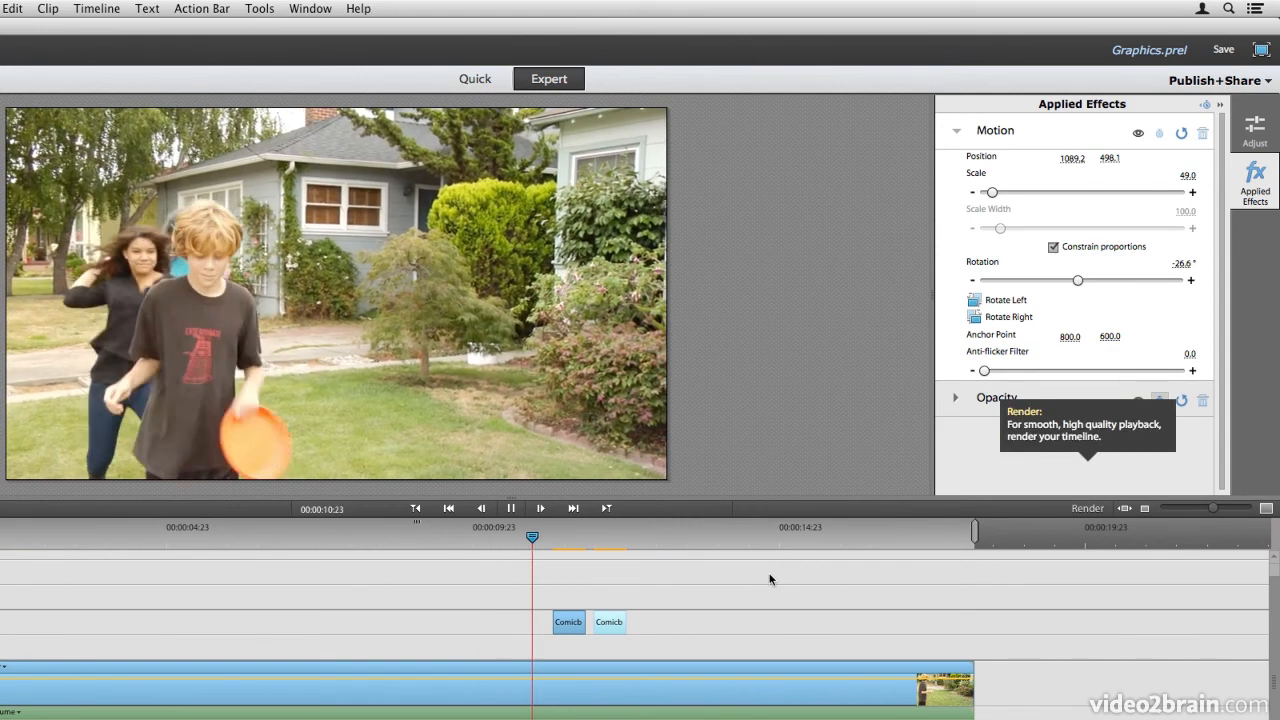
key("space")
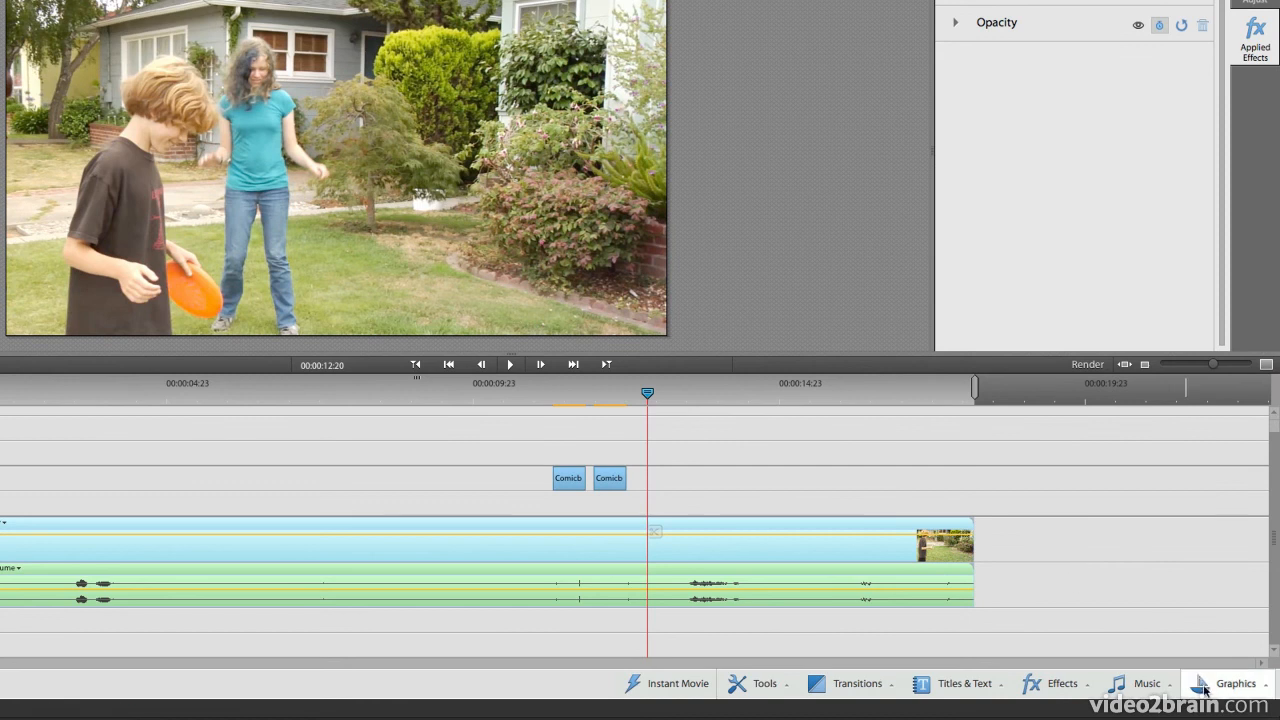
Step: Browse the graphics library's Miscellaneous and Baby categories
left_click(1201, 683)
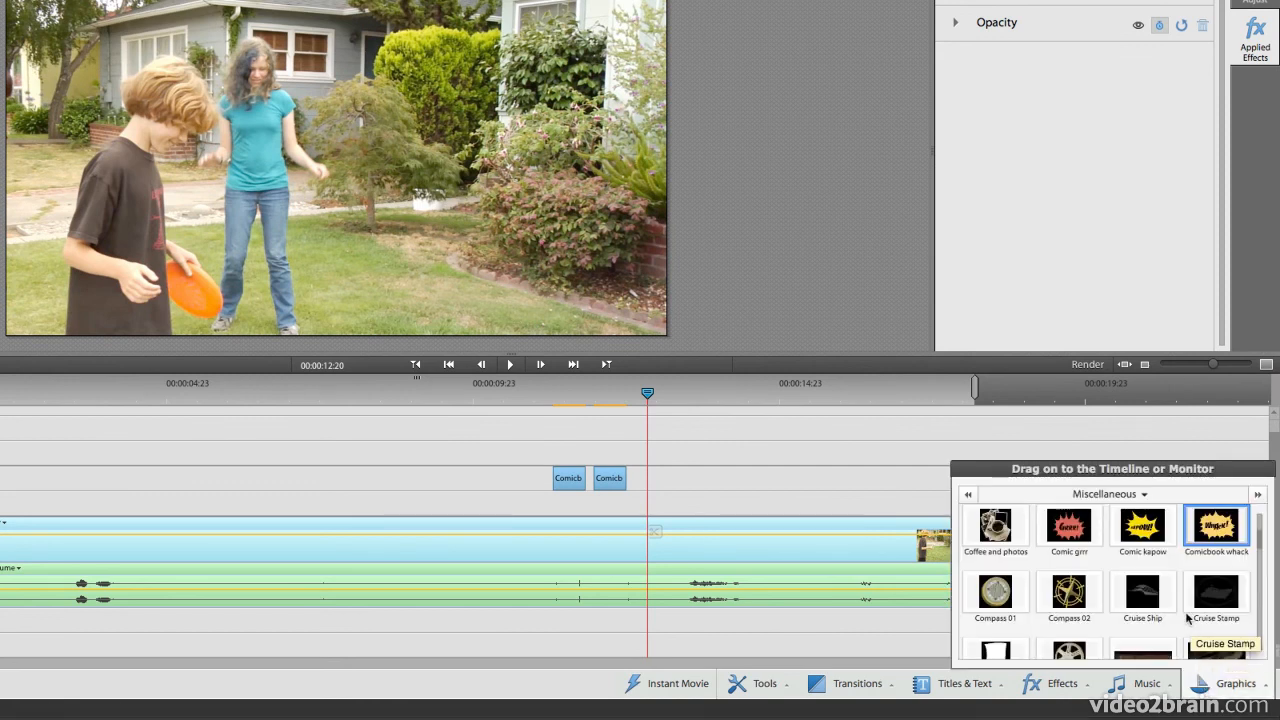
scroll(1149, 596, "down", 1)
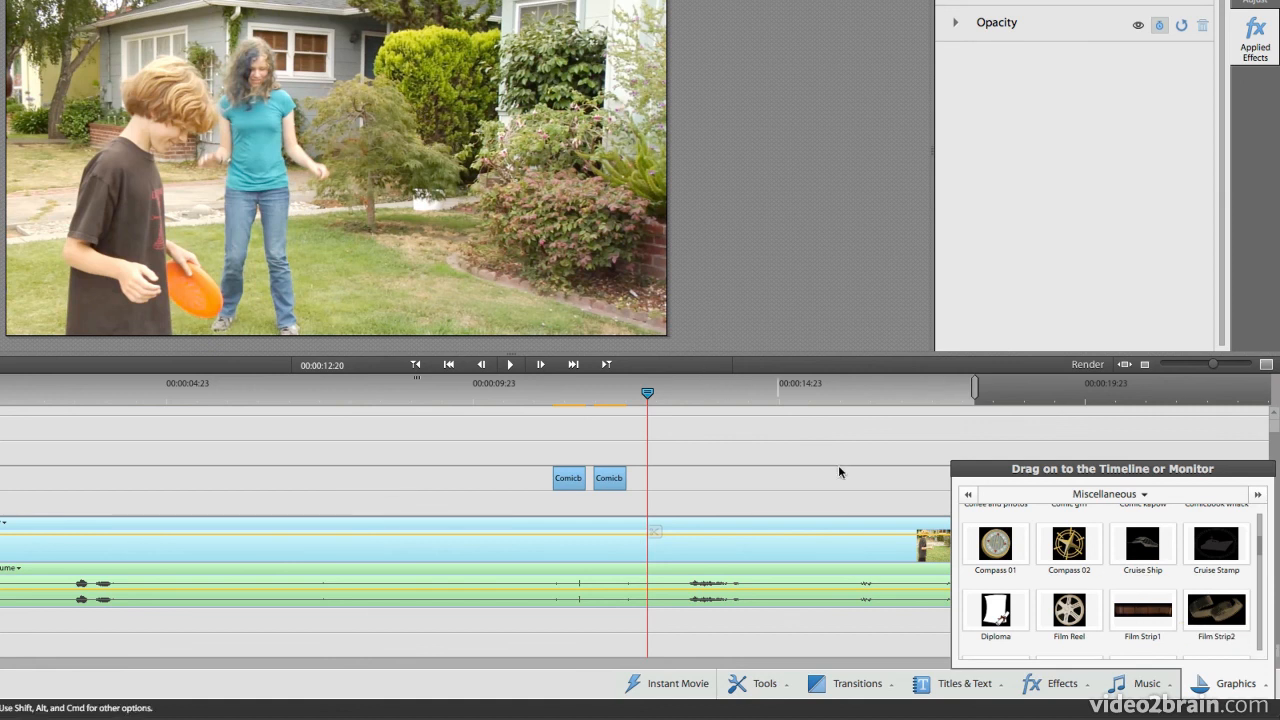
left_click(1085, 494)
left_click(1085, 521)
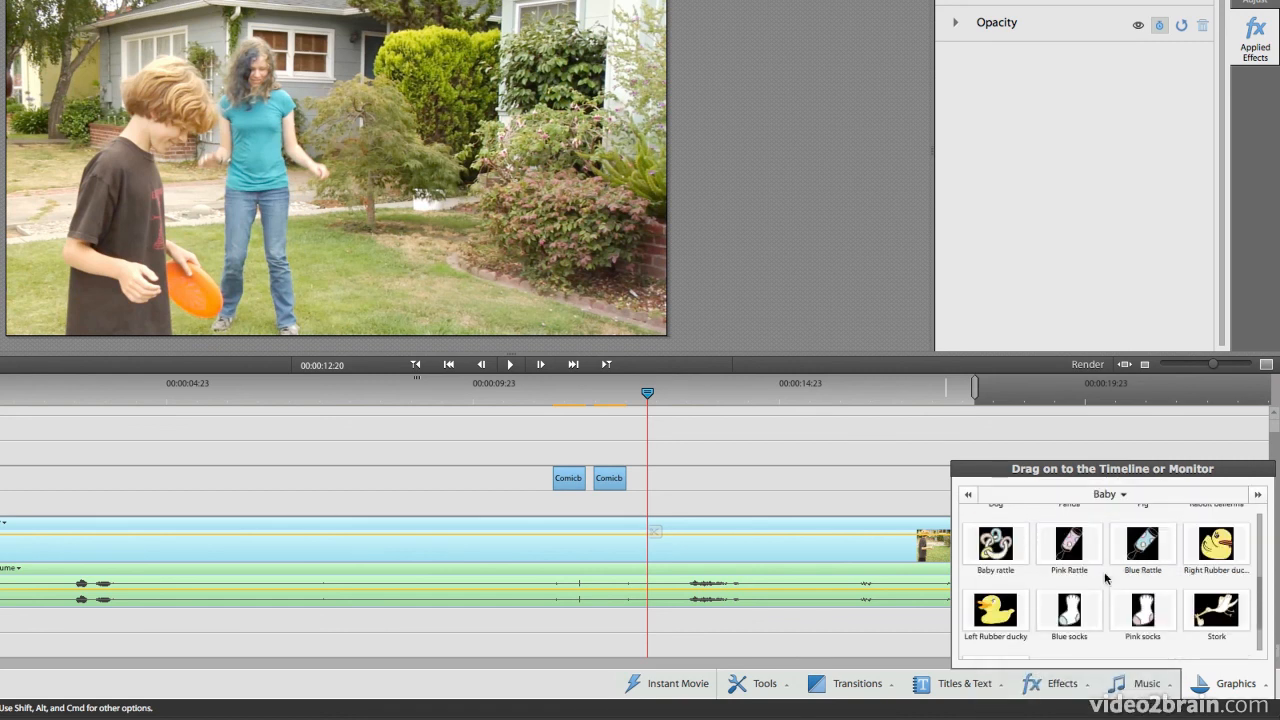